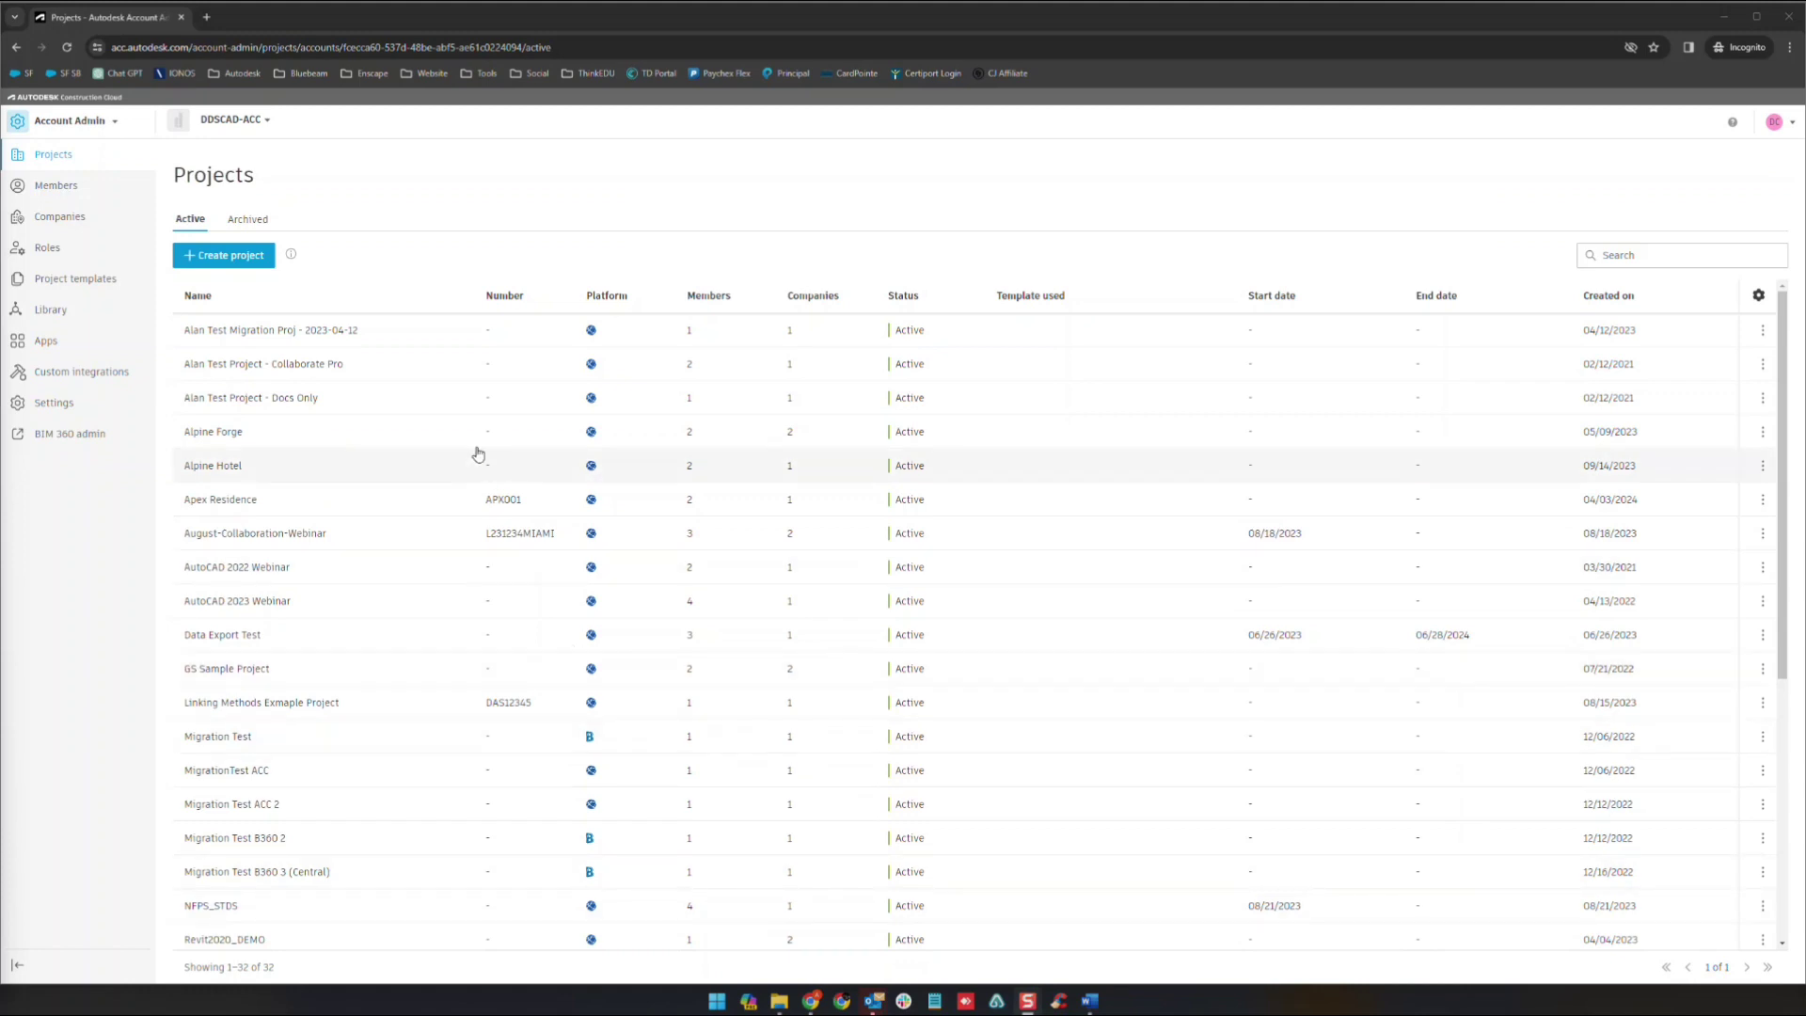
- Open Apex Residence's Project Admin Members page and look over the module list without switching
click(57, 142)
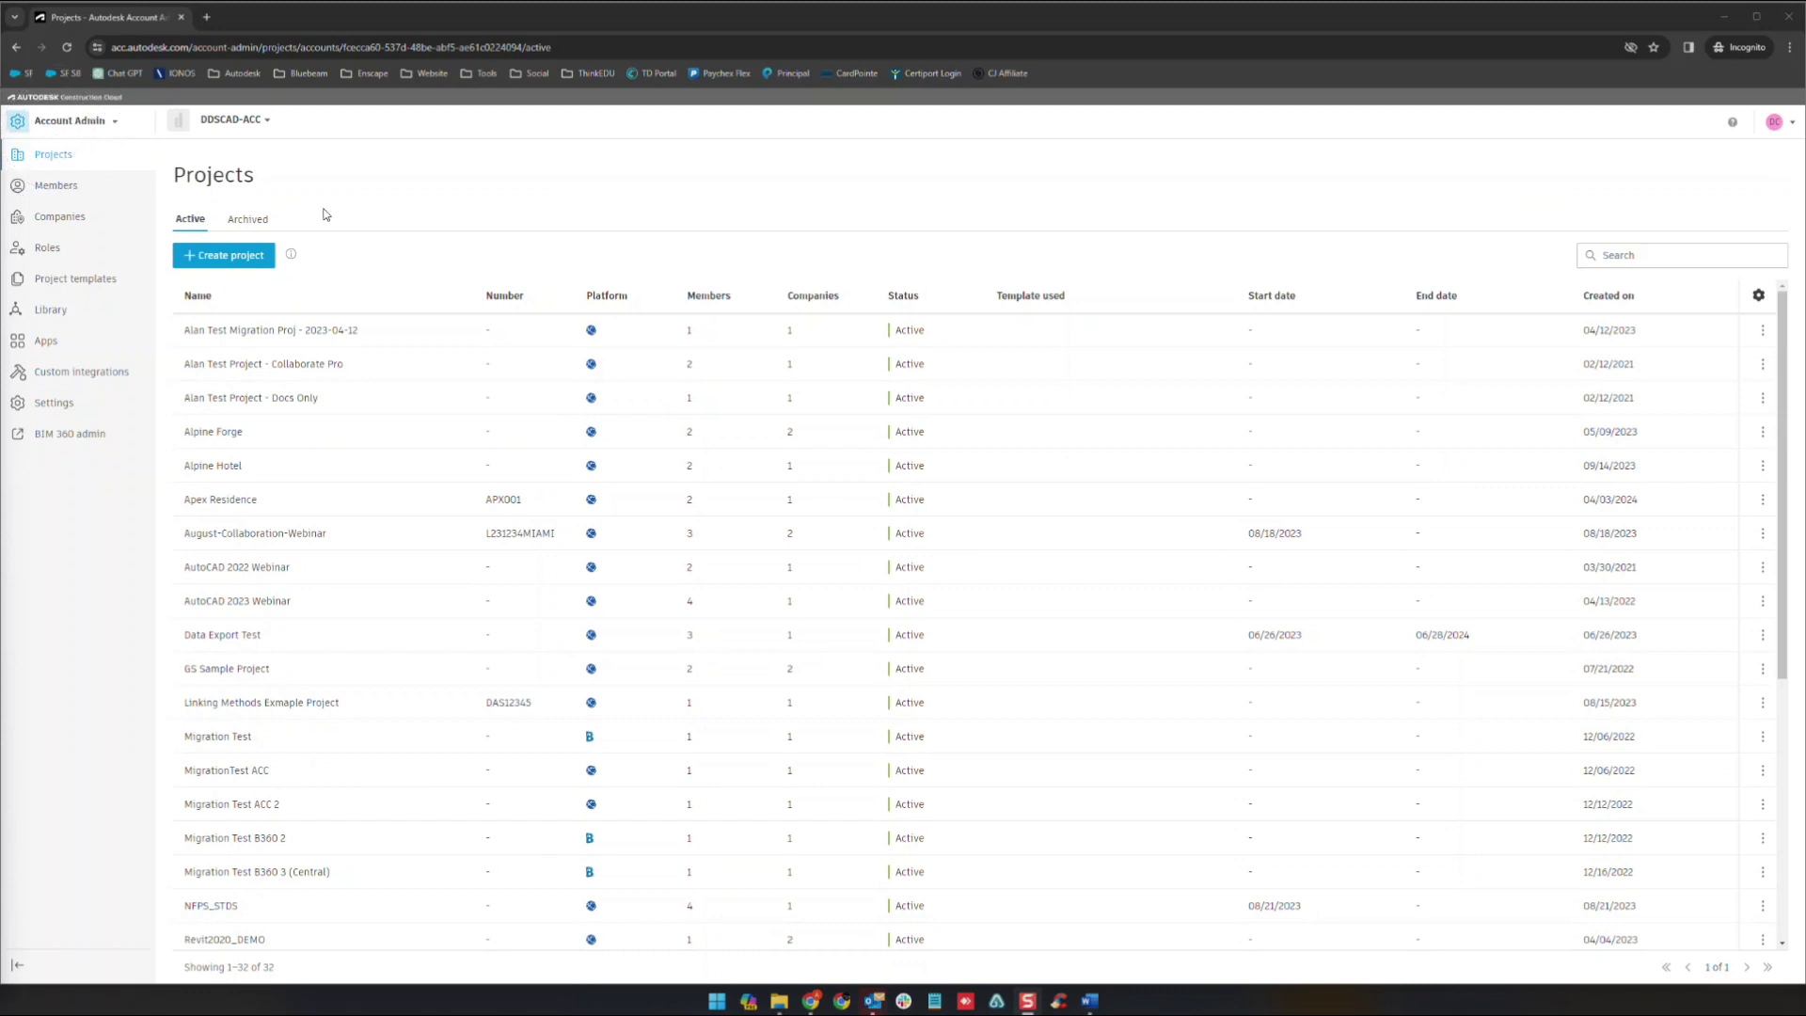
click(225, 505)
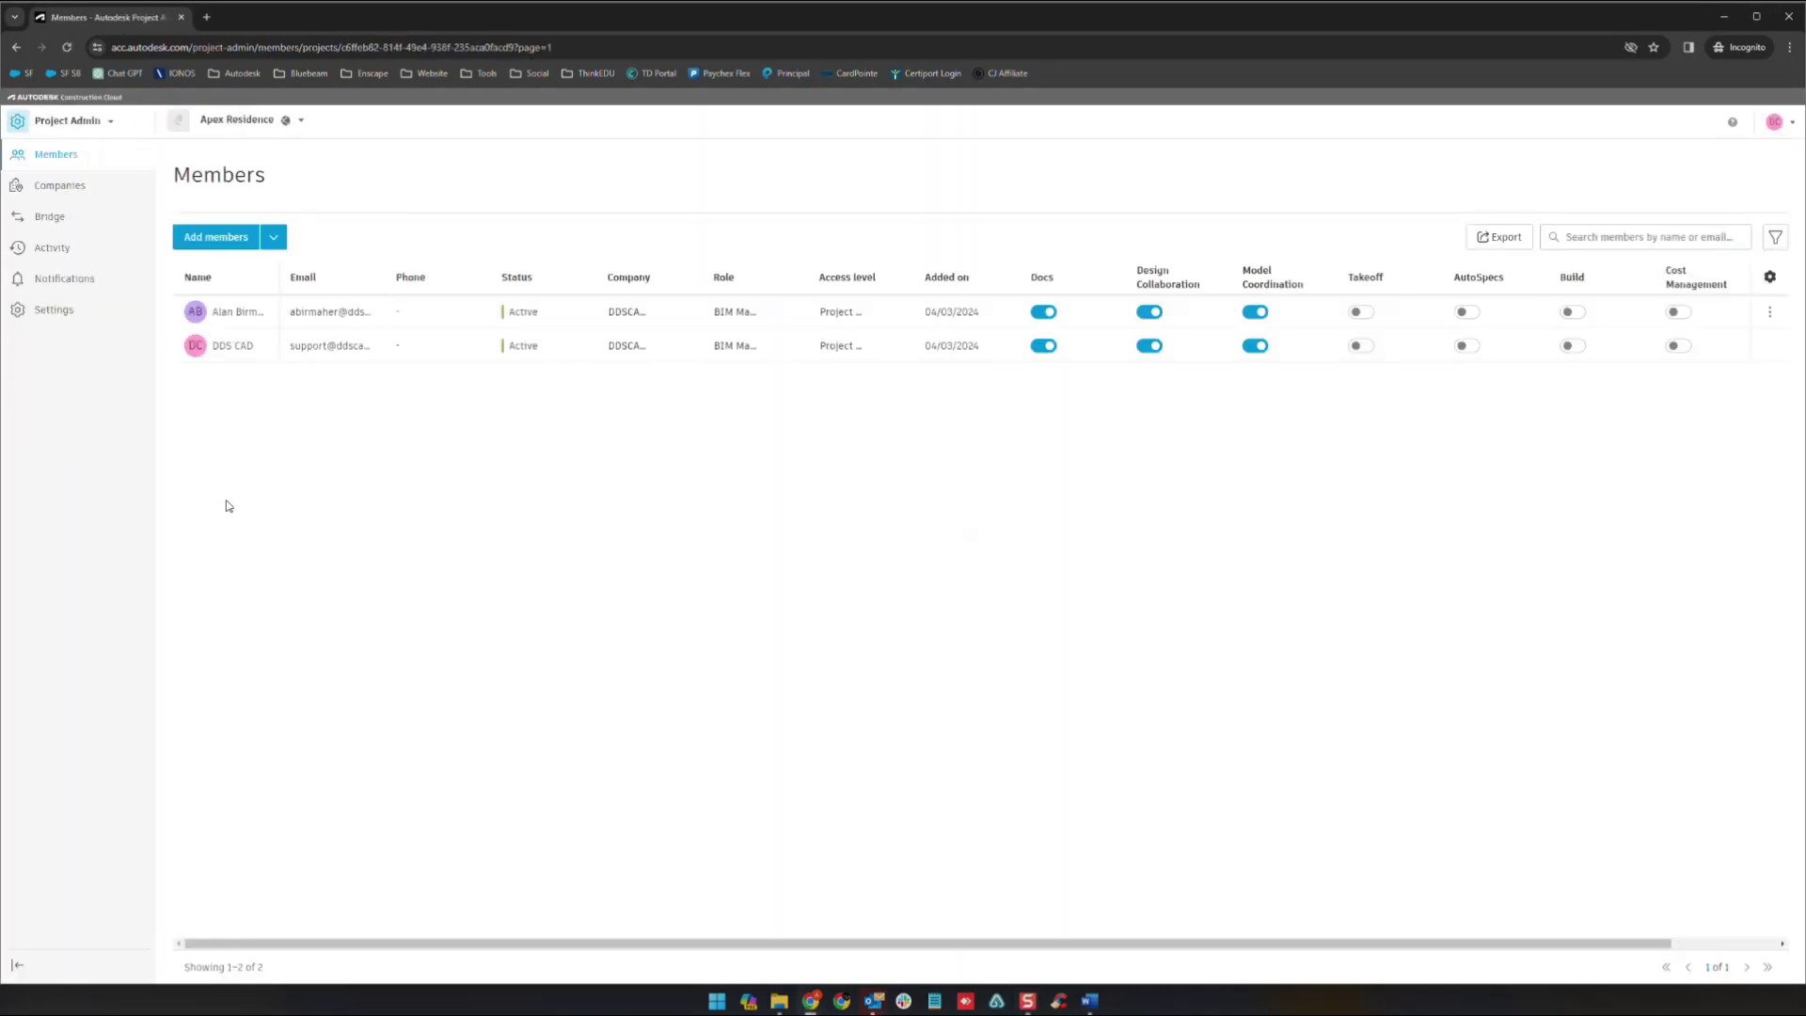
click(70, 128)
click(70, 128)
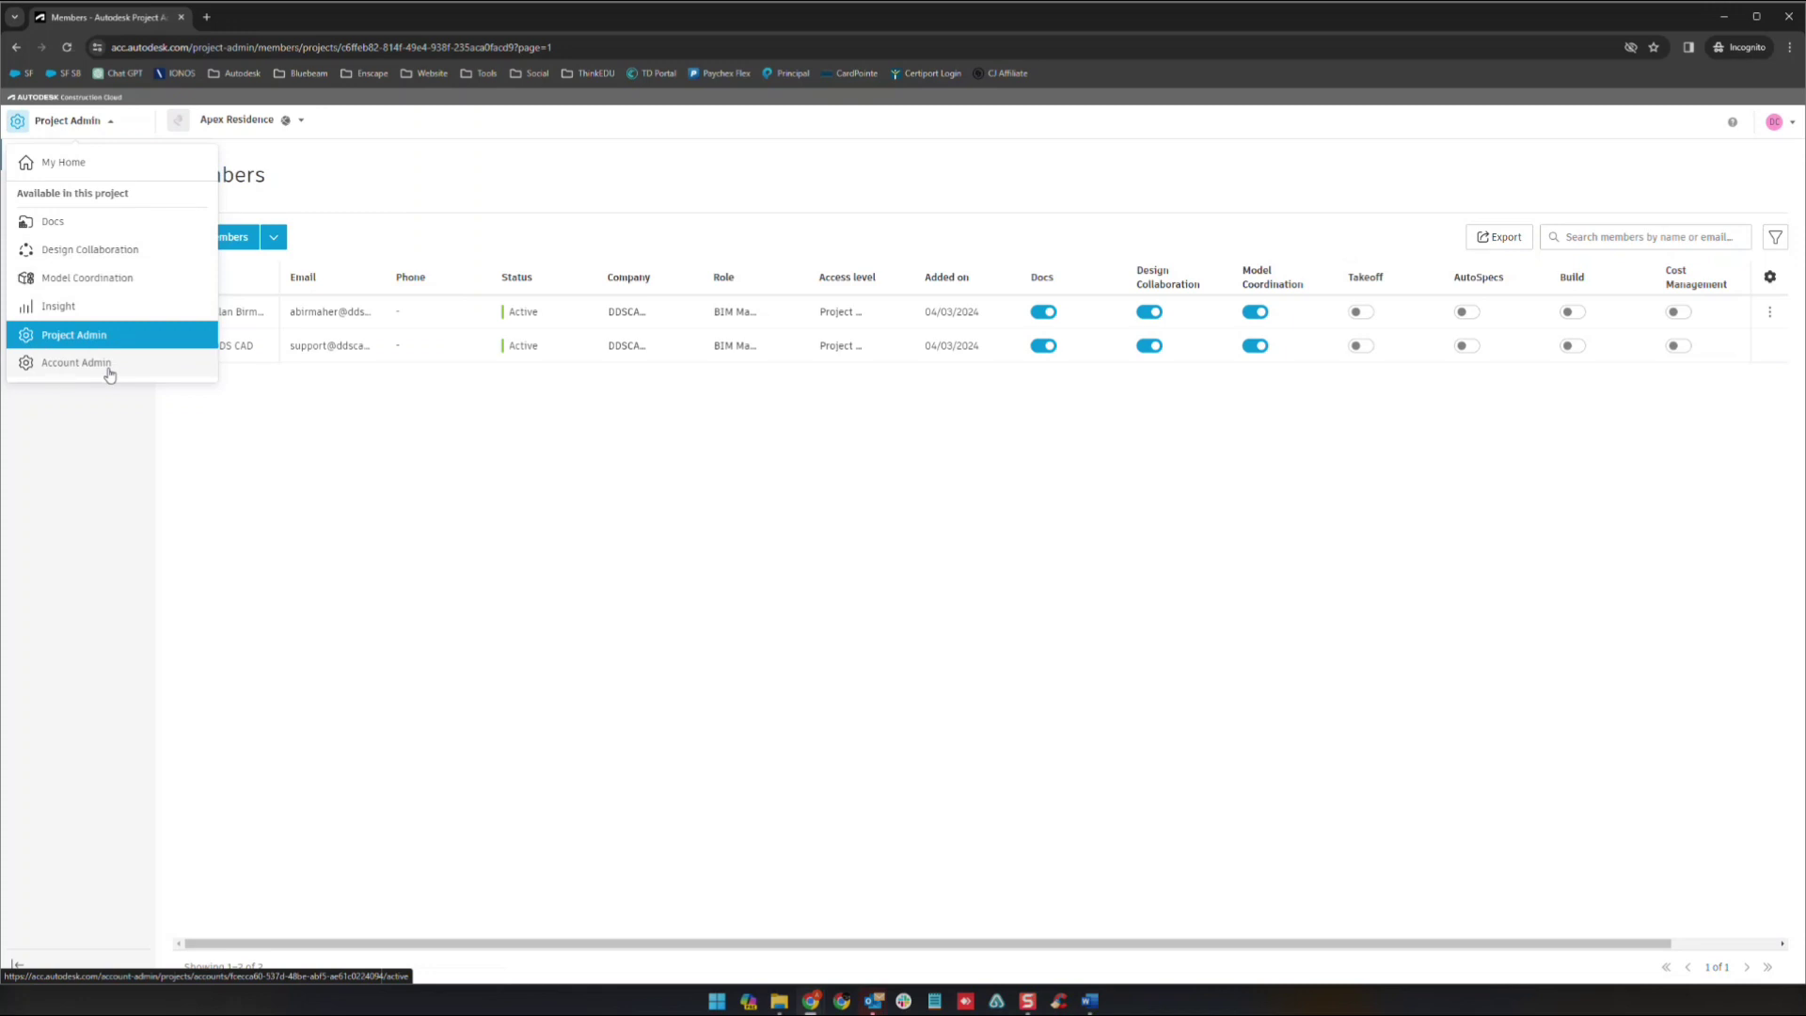
click(215, 428)
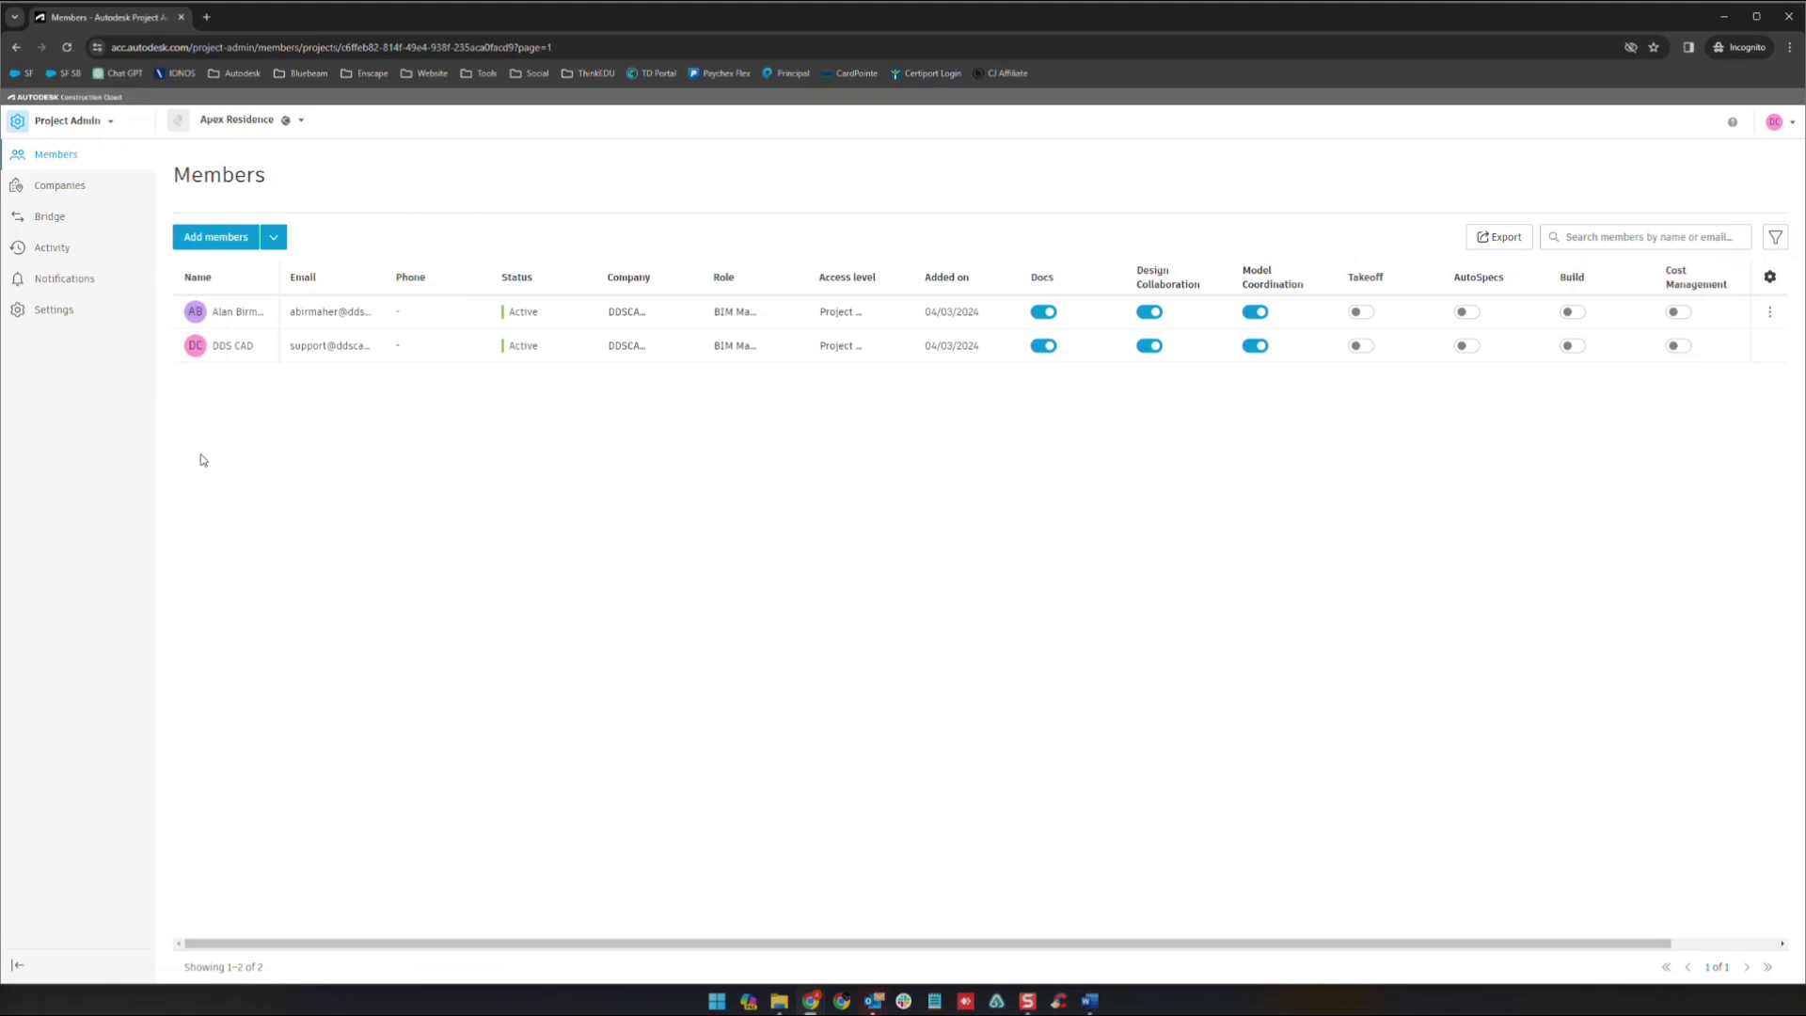
- Open the first member's details panel and widen the Access level column
click(224, 317)
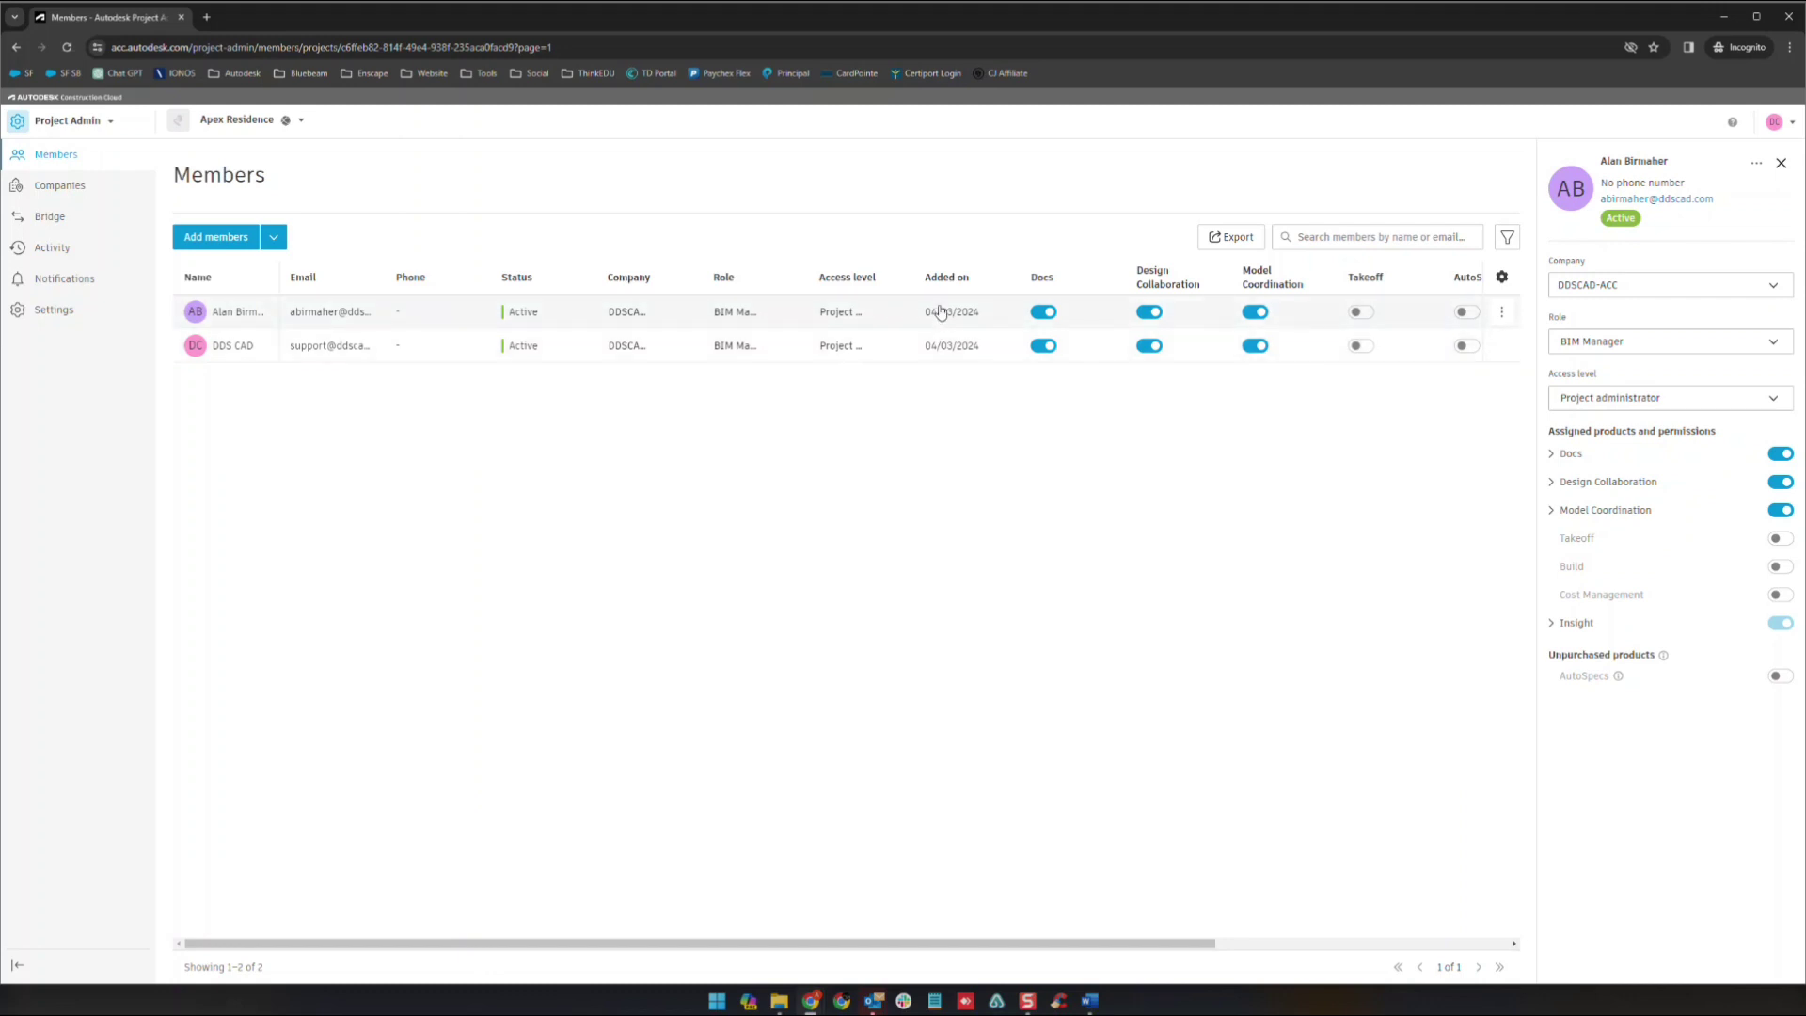
drag(913, 281, 963, 278)
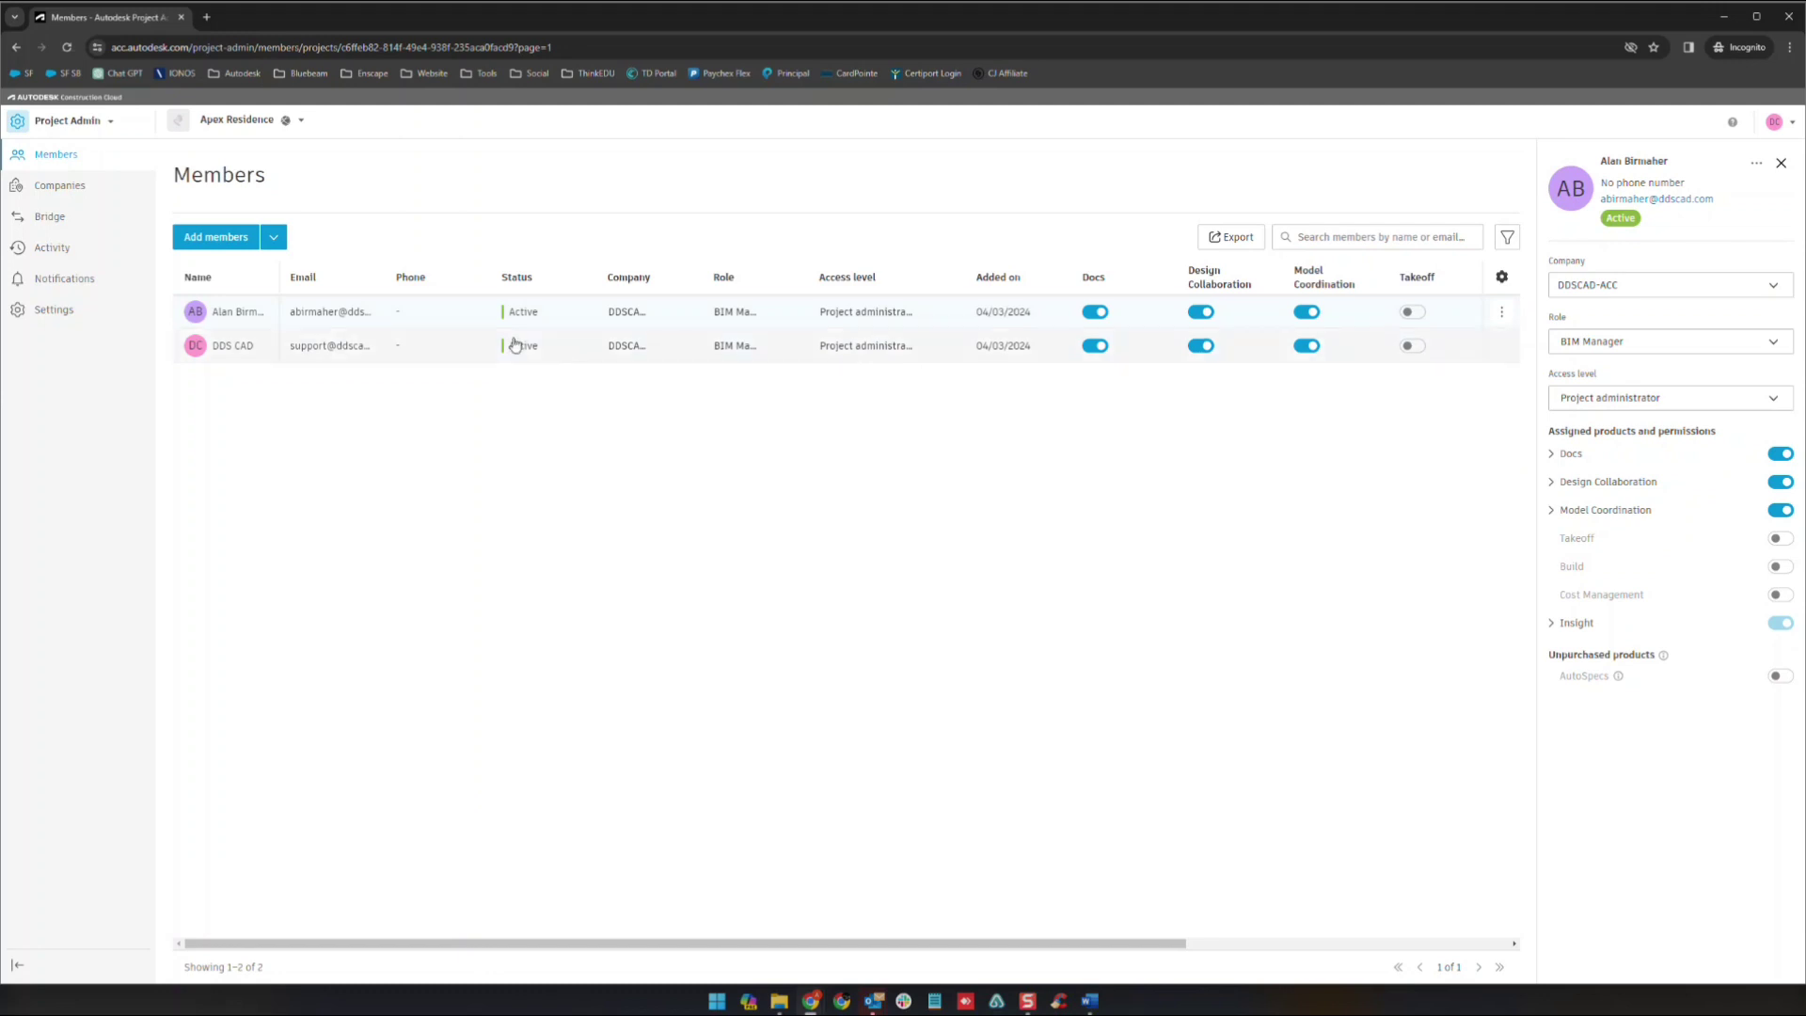
click(463, 356)
click(461, 321)
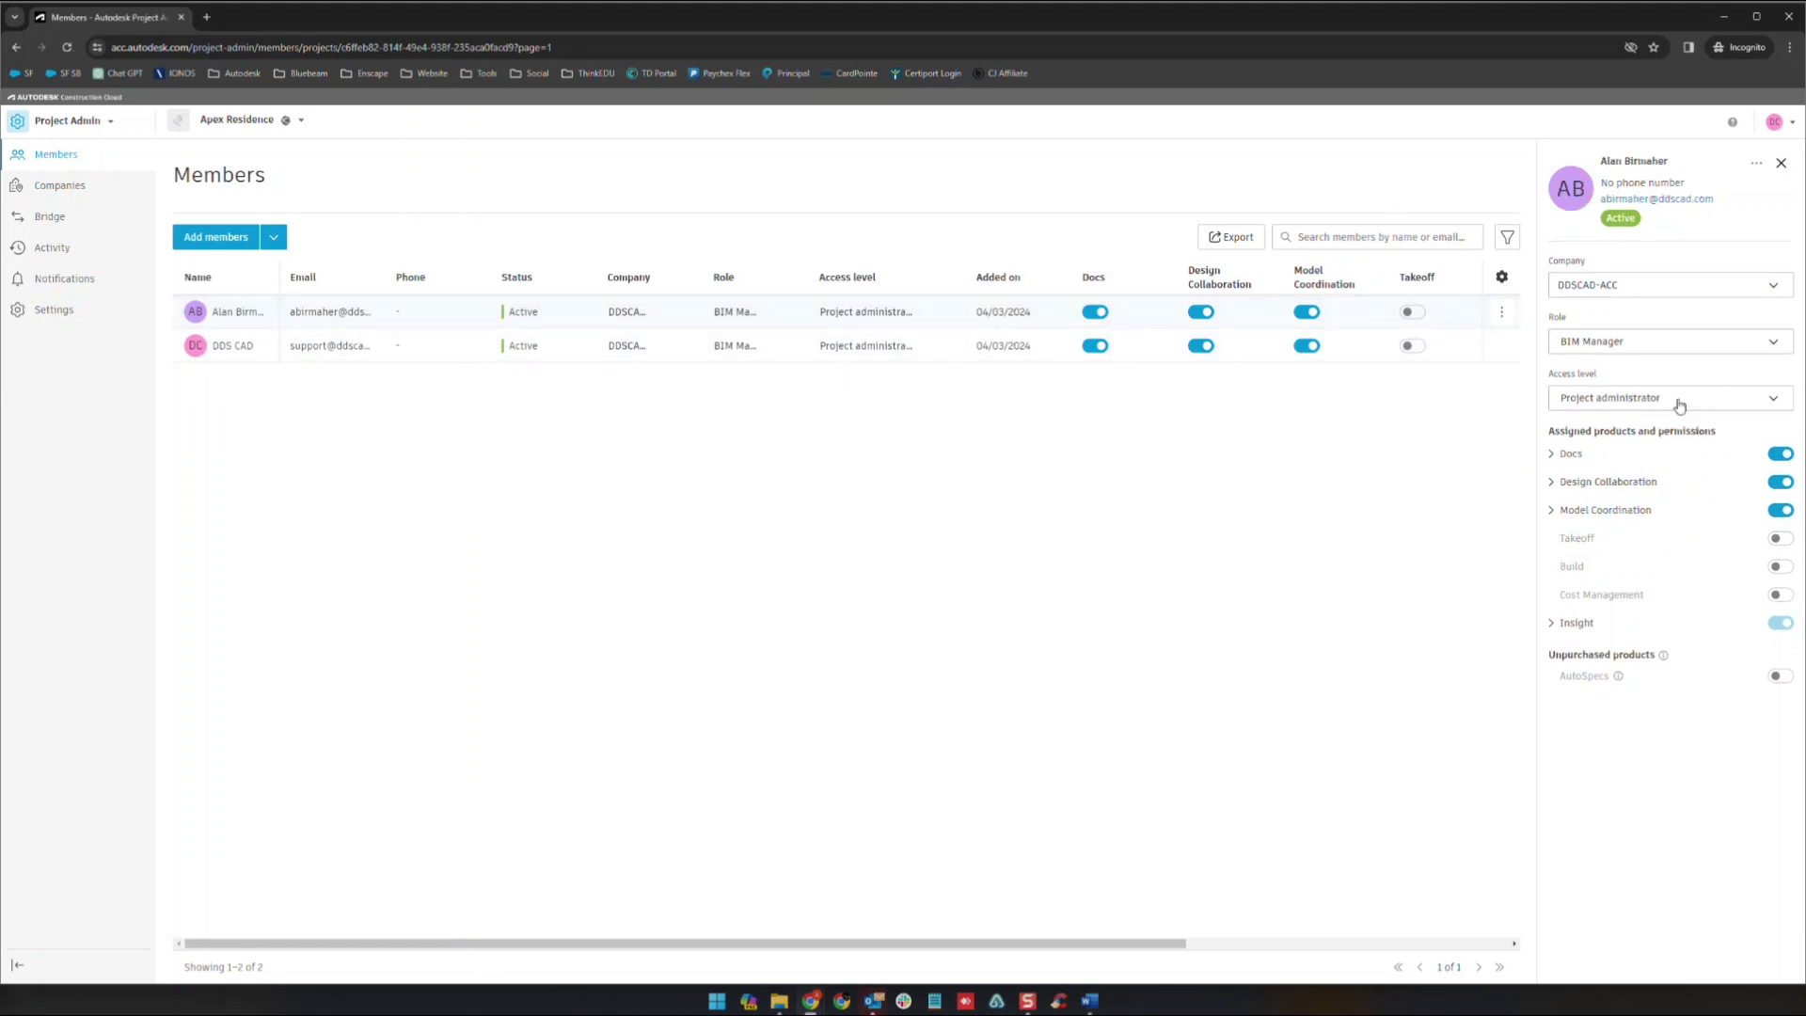
- Check the Company and Access level choices, keeping DDSCAD-ACC and Project administrator
click(1622, 288)
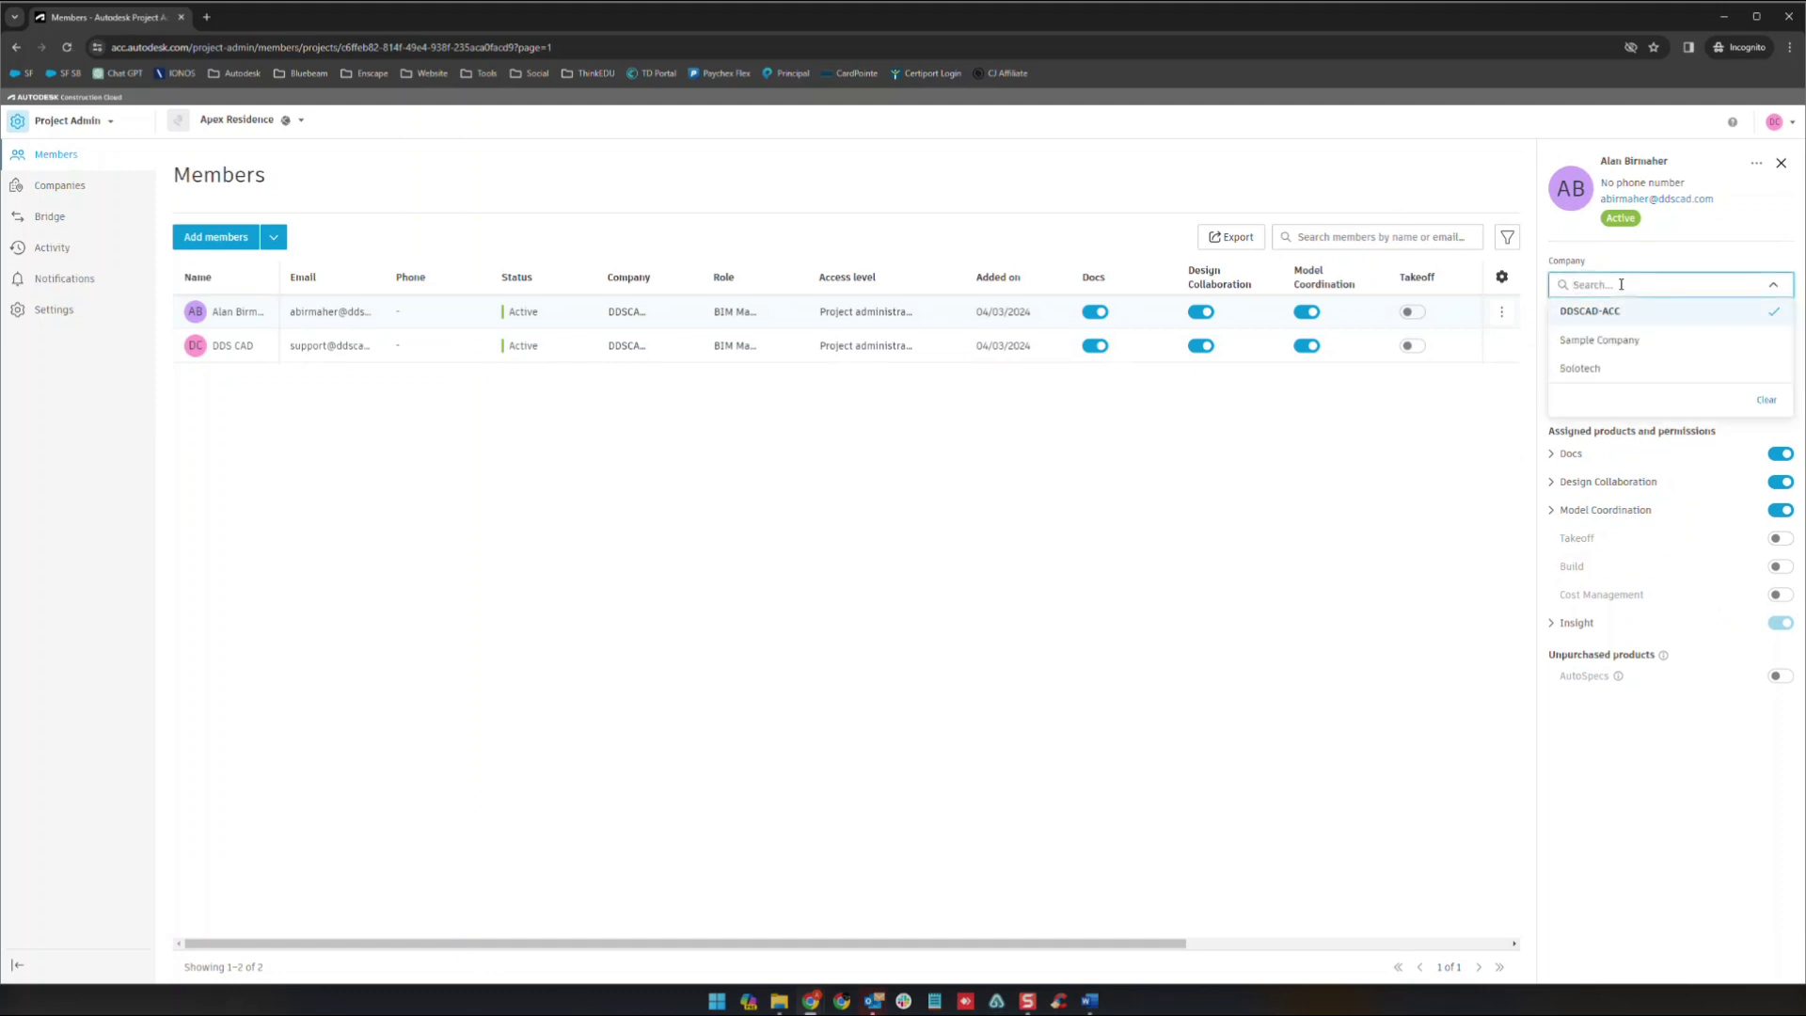
click(1639, 260)
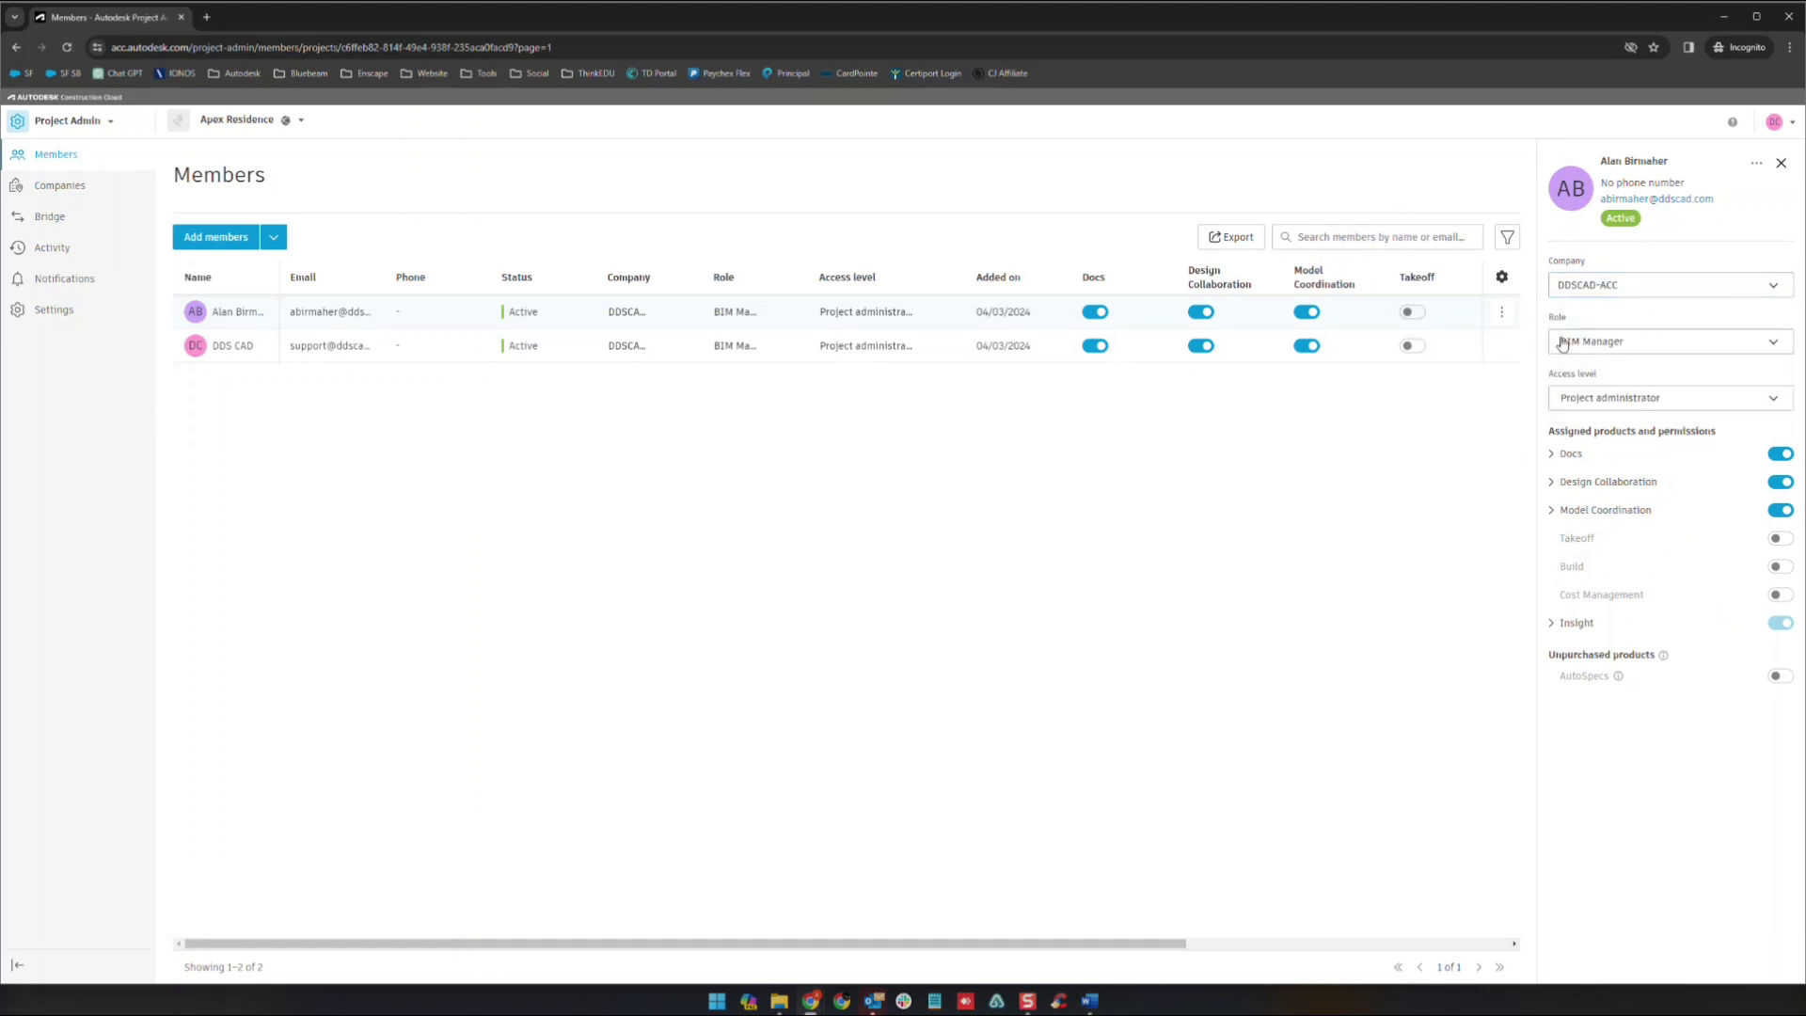
click(1609, 401)
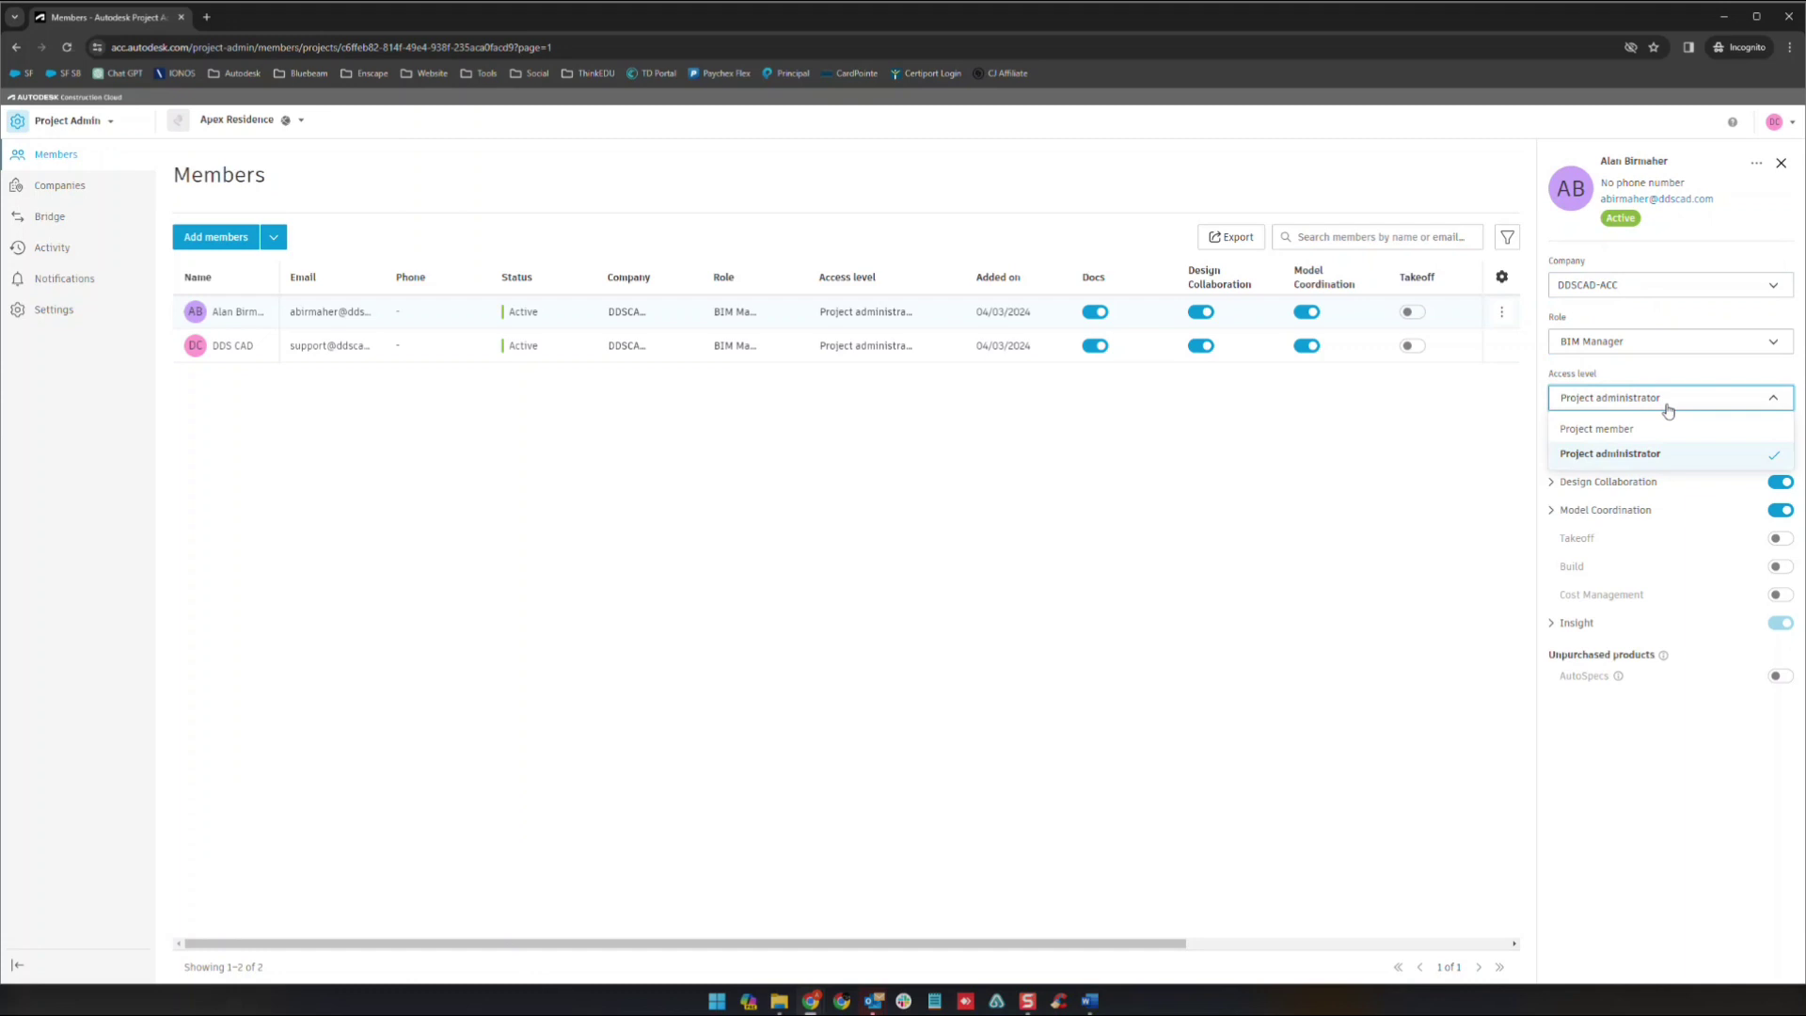
click(1640, 388)
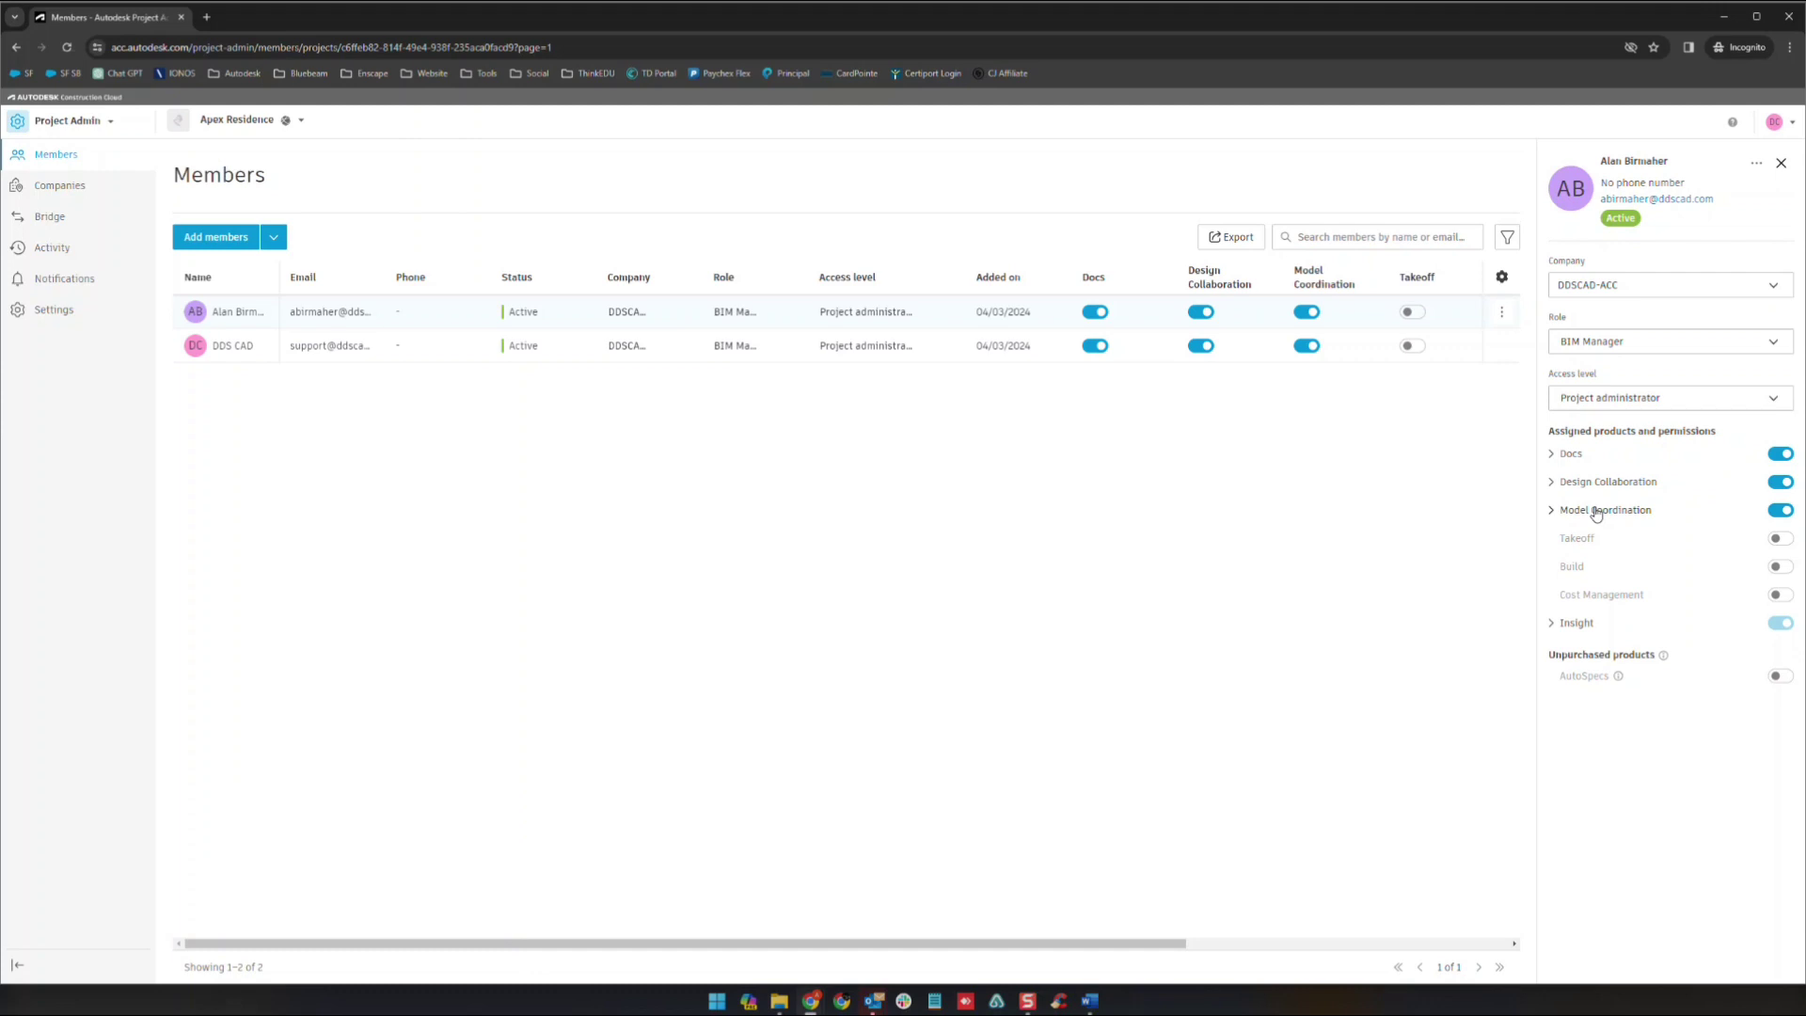
click(1667, 490)
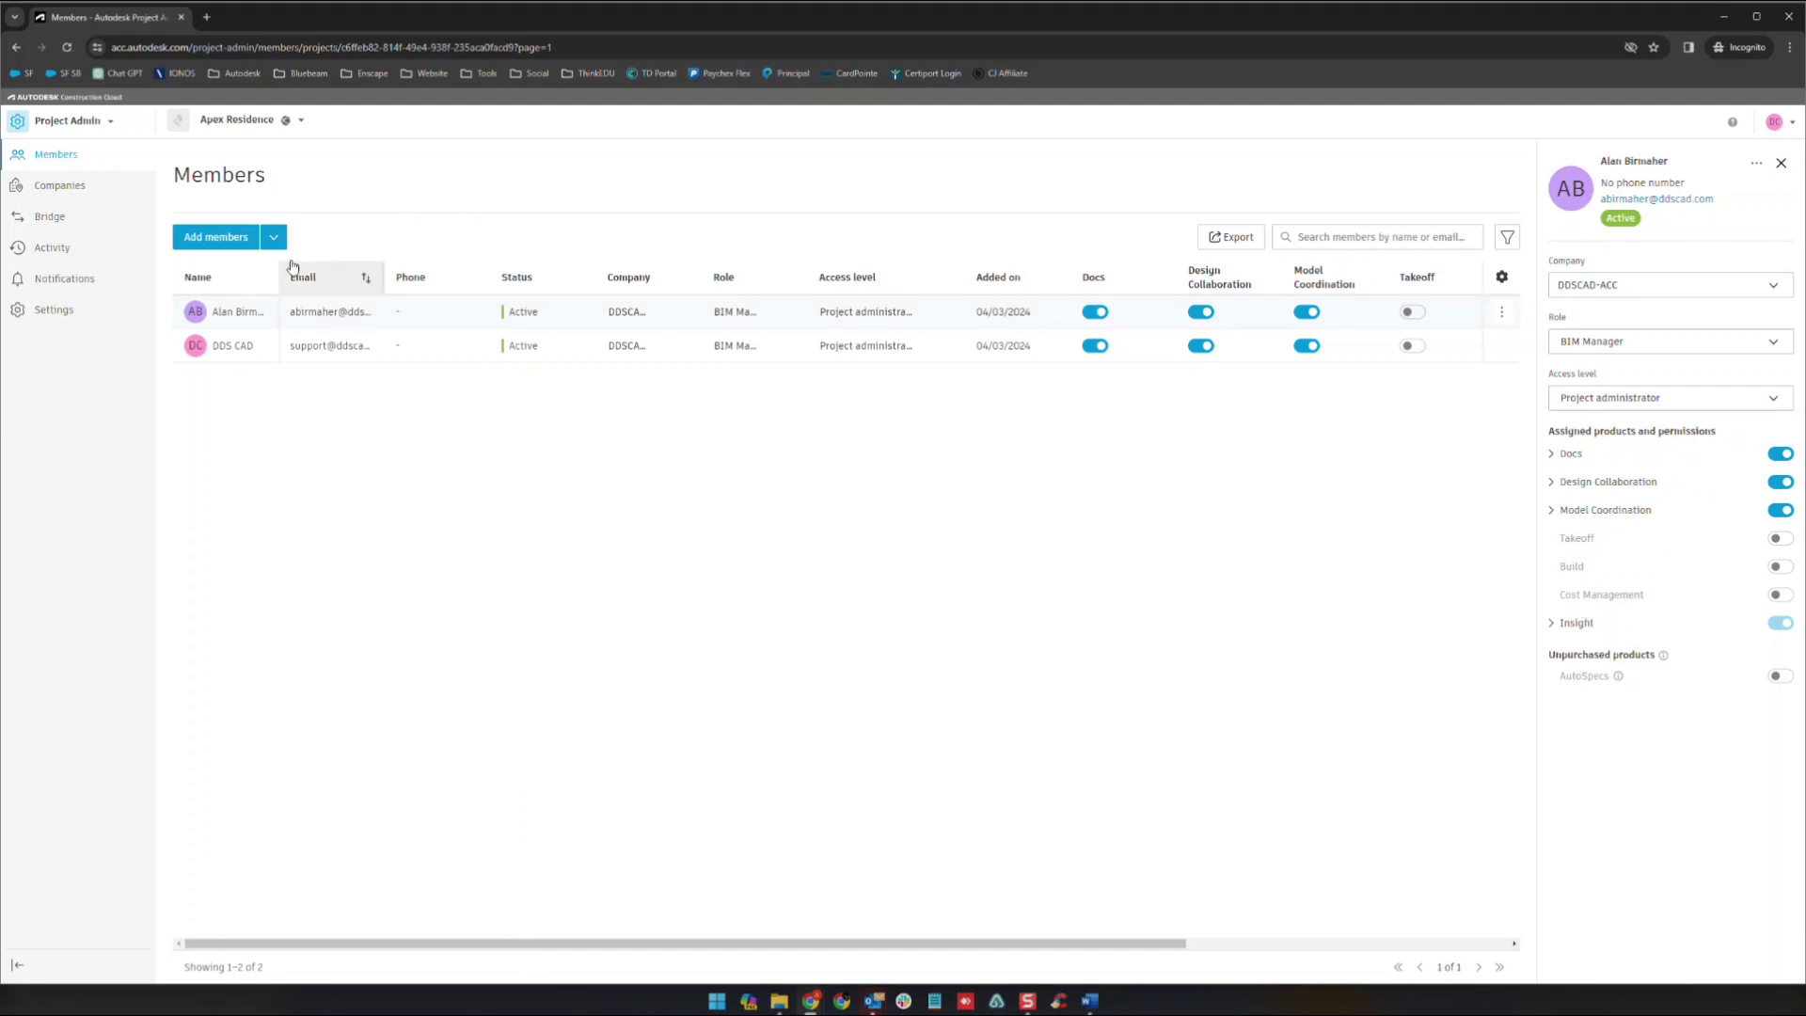
- Add the suggested colleague's e-mail address to the invite table
click(245, 240)
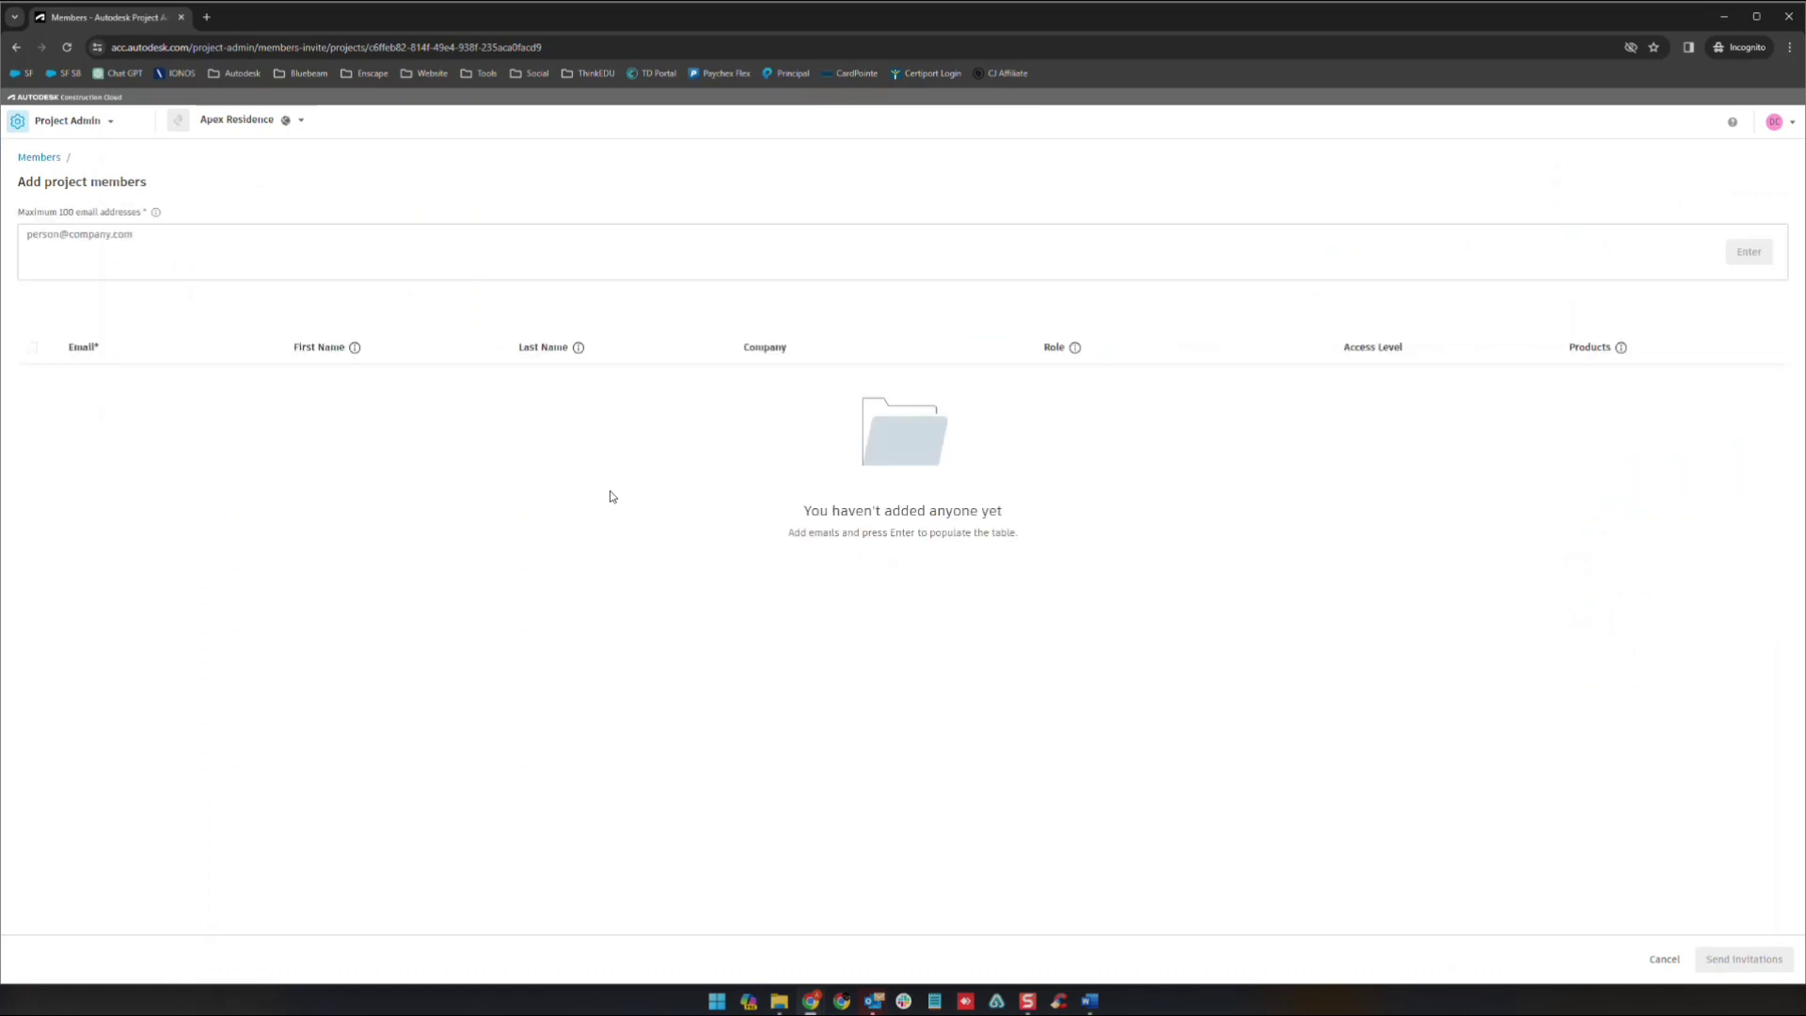
click(77, 253)
text(jbirm)
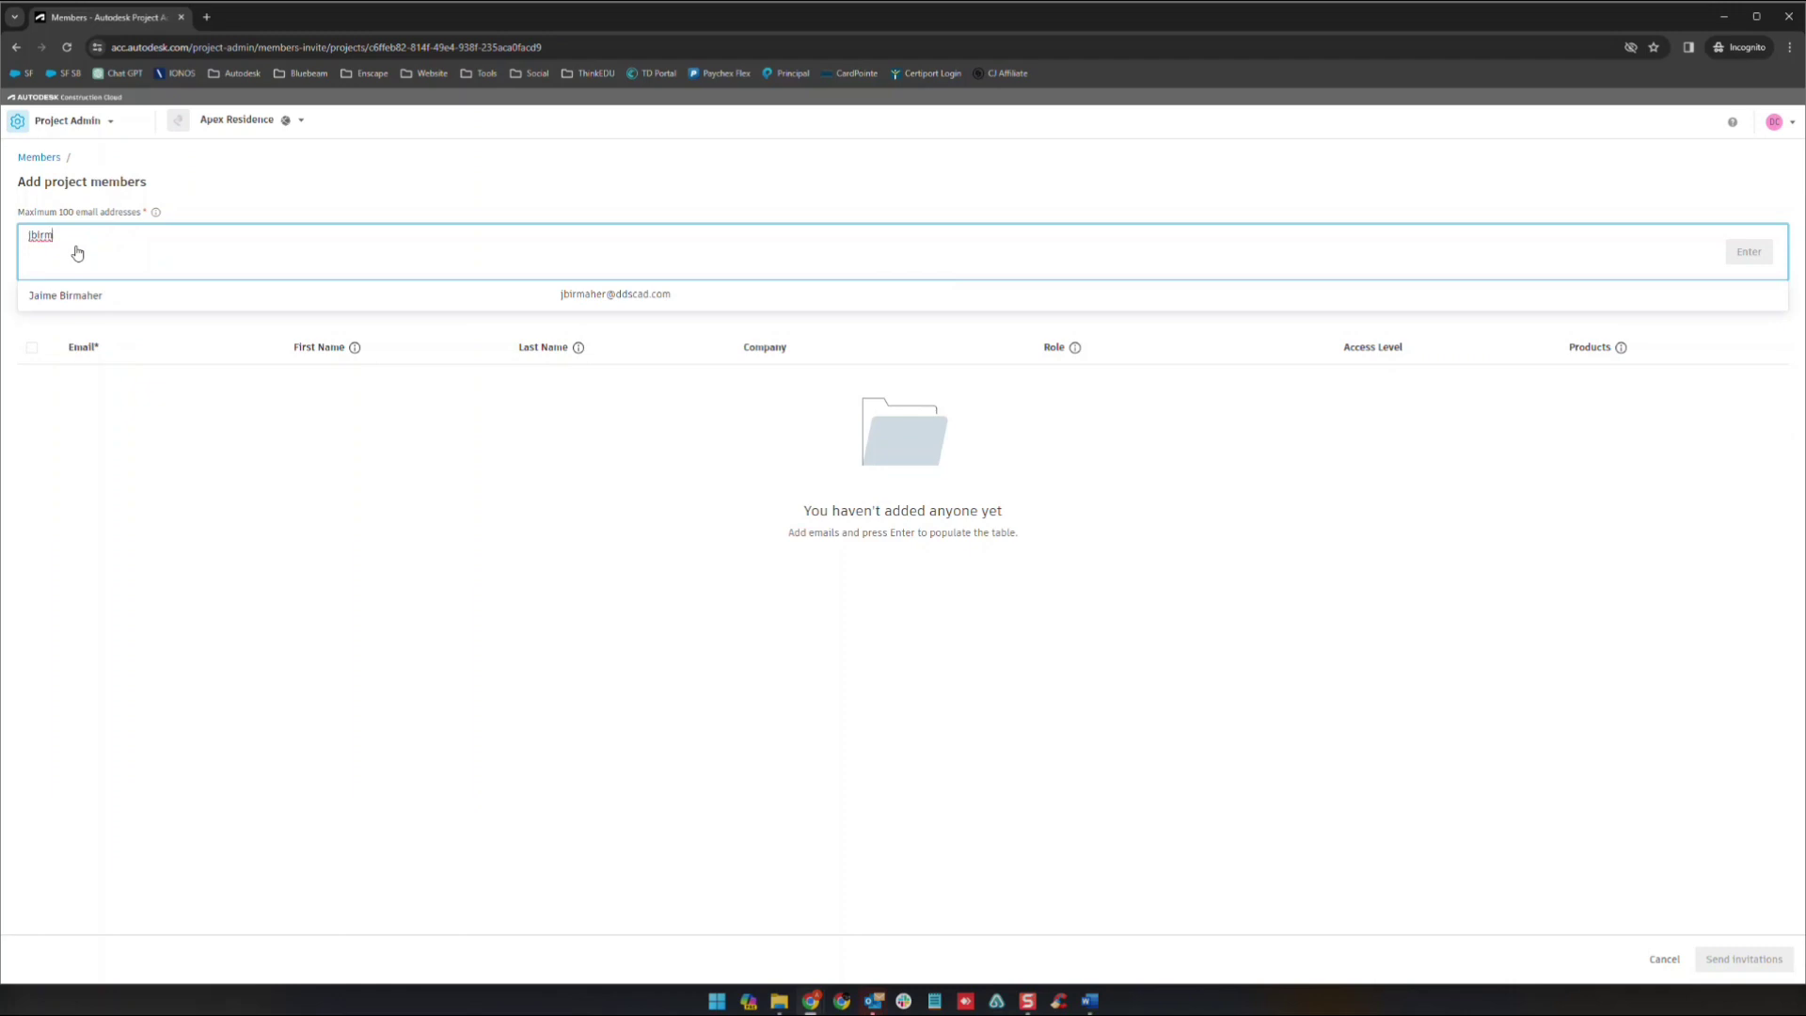
click(84, 296)
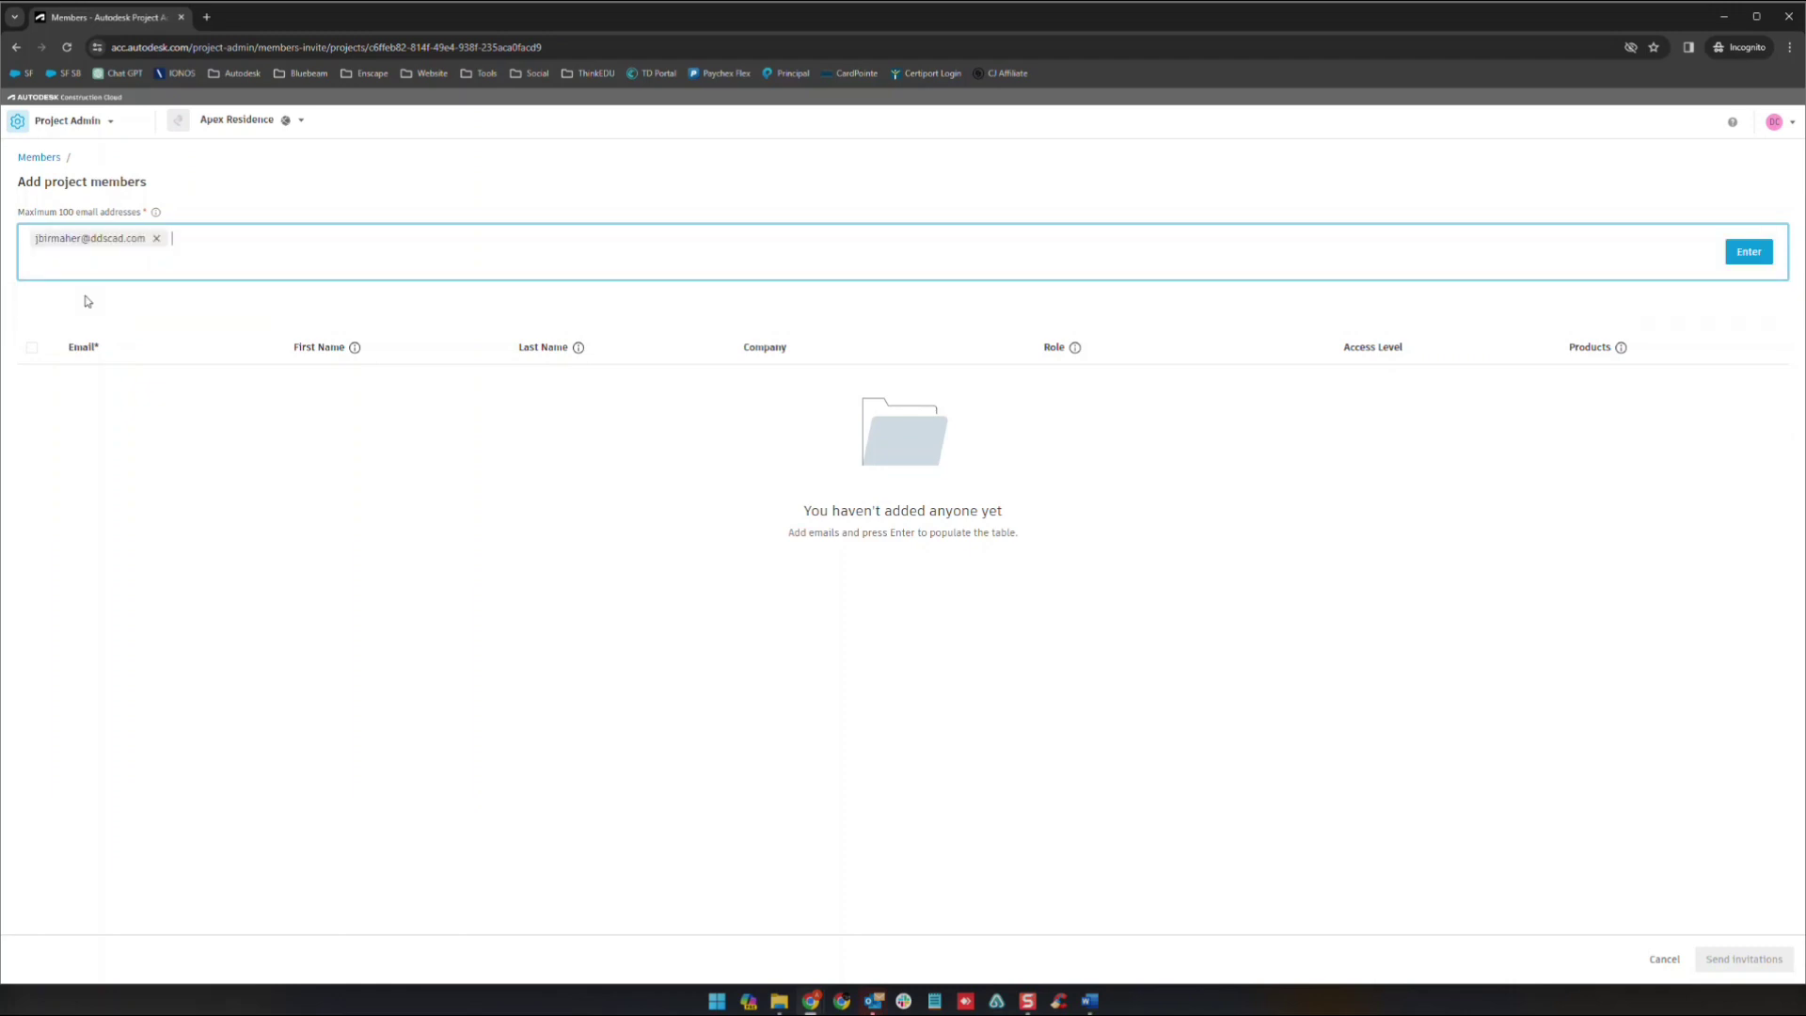
click(1751, 265)
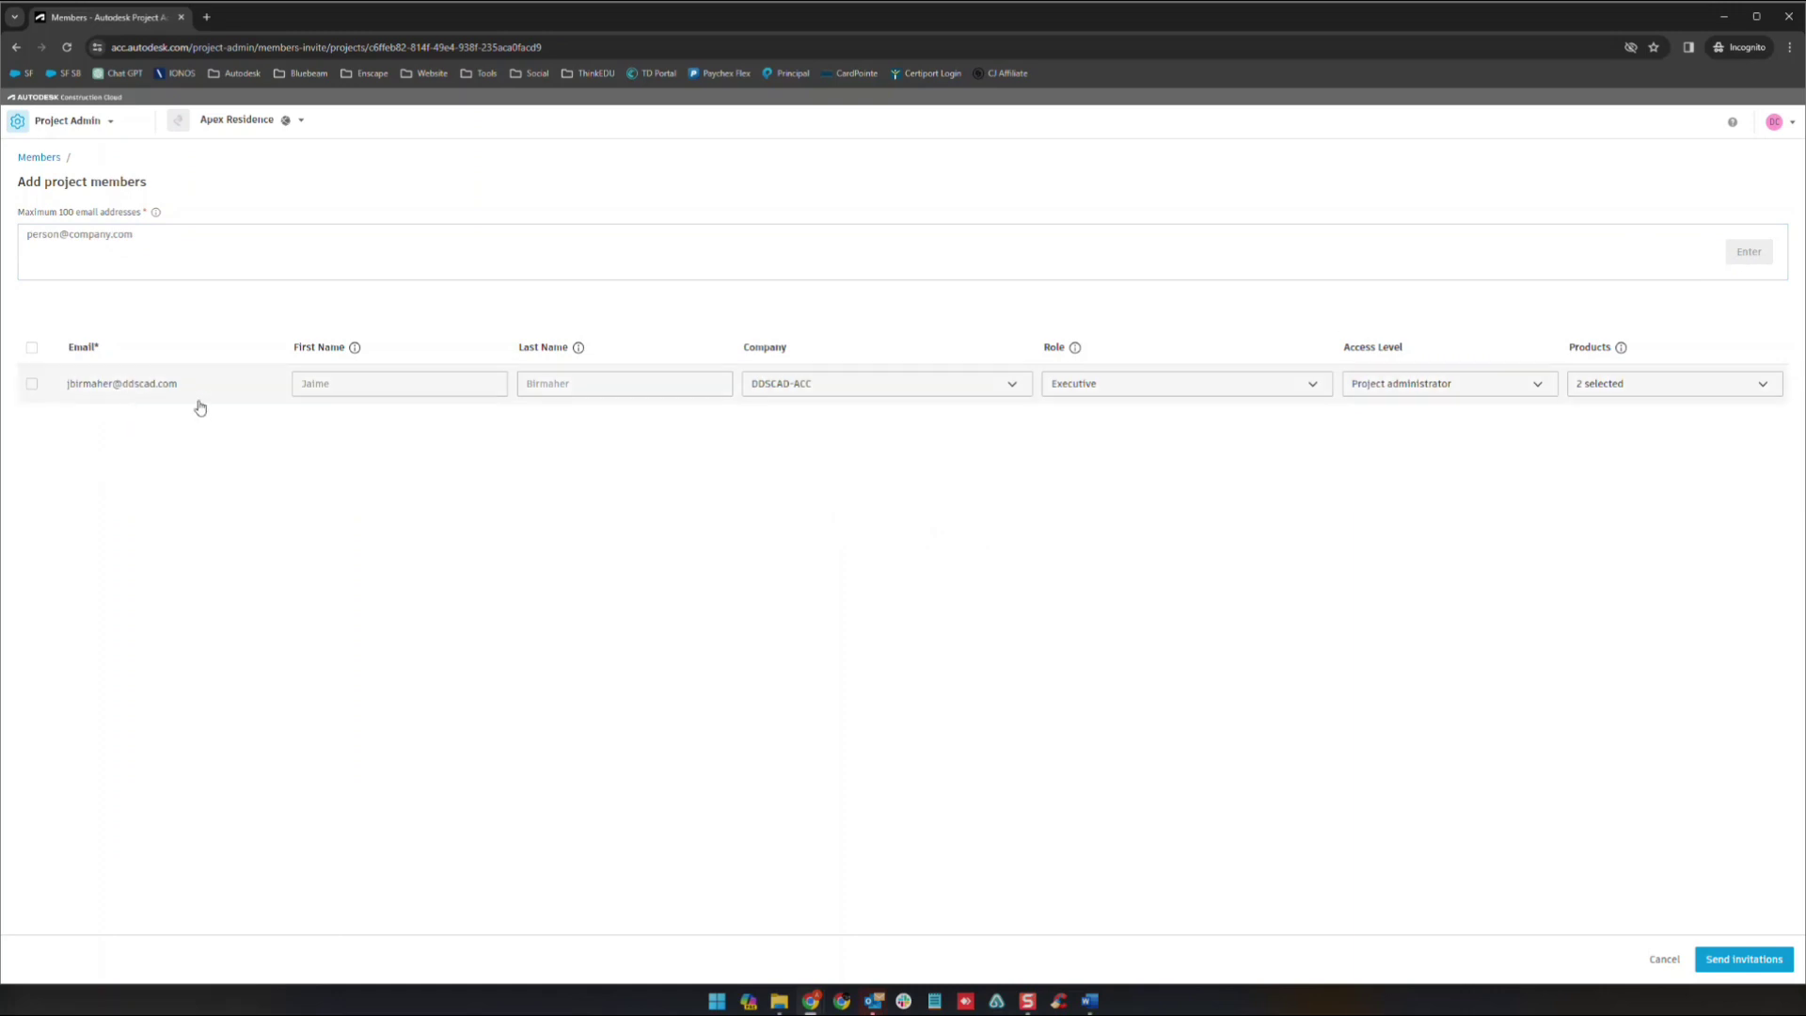
- Give the invitee company DDSCAD-ACC, Design Collaboration and Model Coordination, and Project member access
click(835, 387)
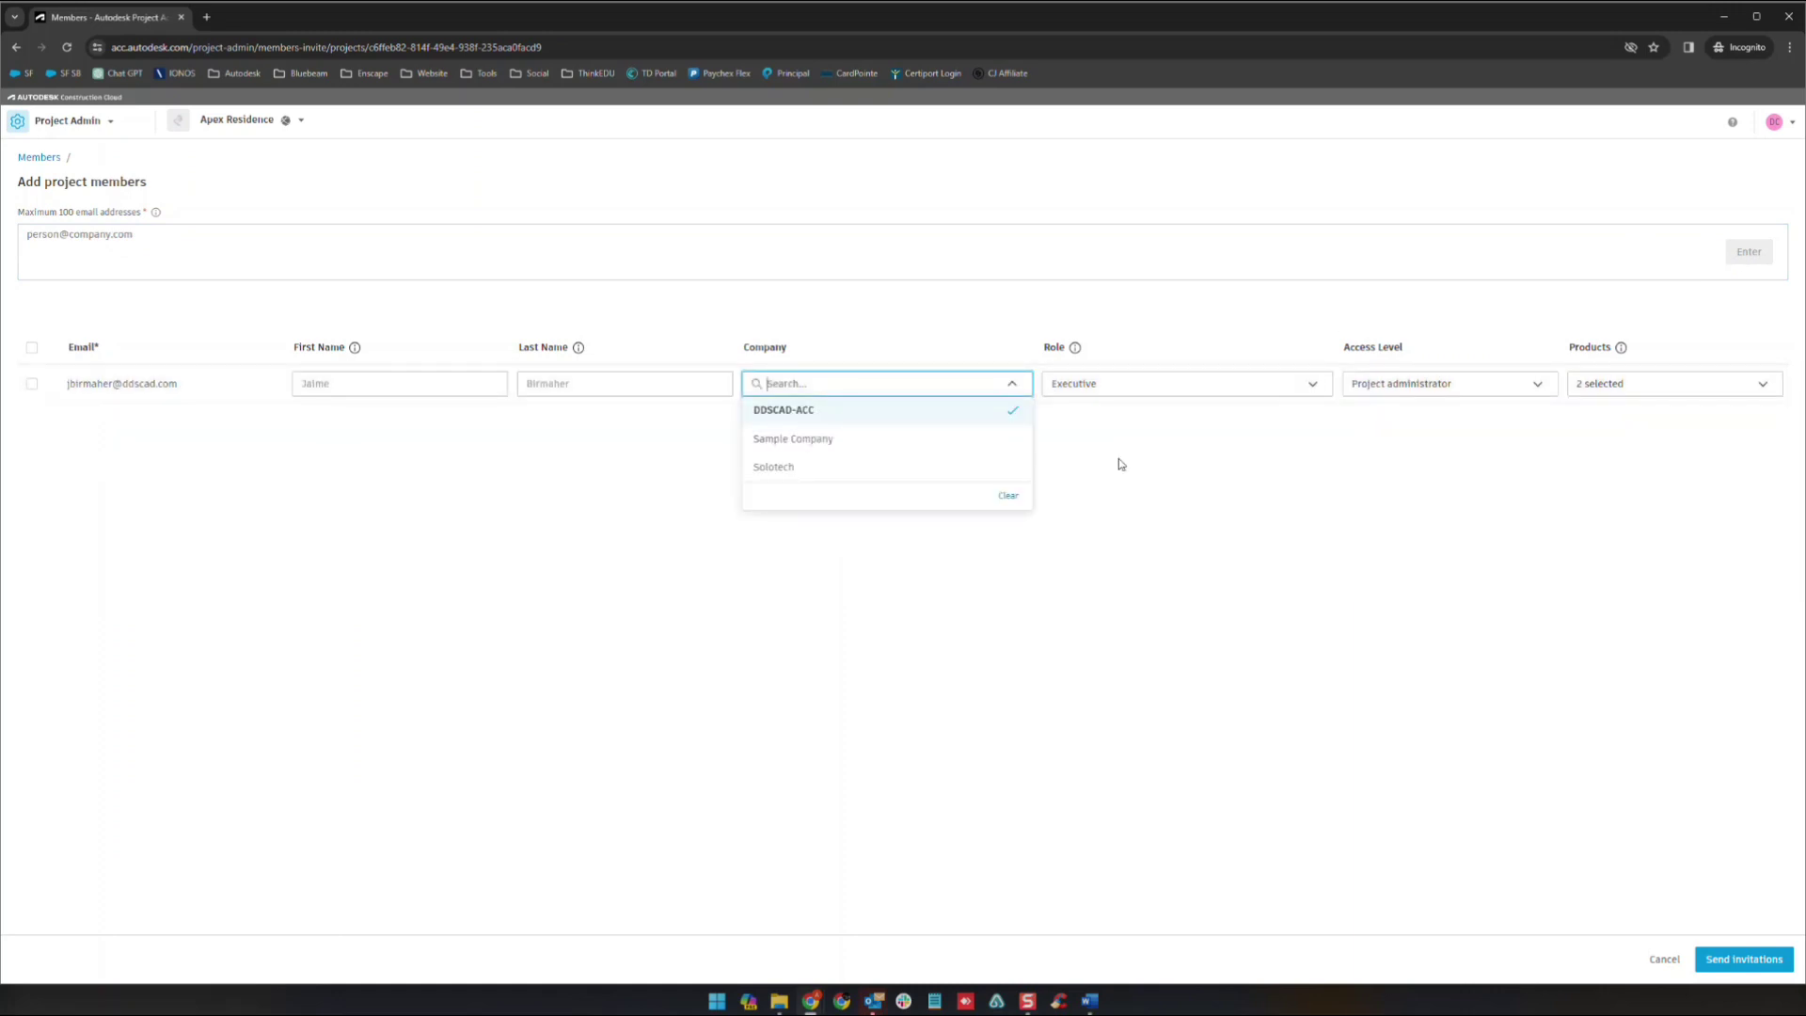
click(1121, 463)
click(1196, 388)
click(1514, 405)
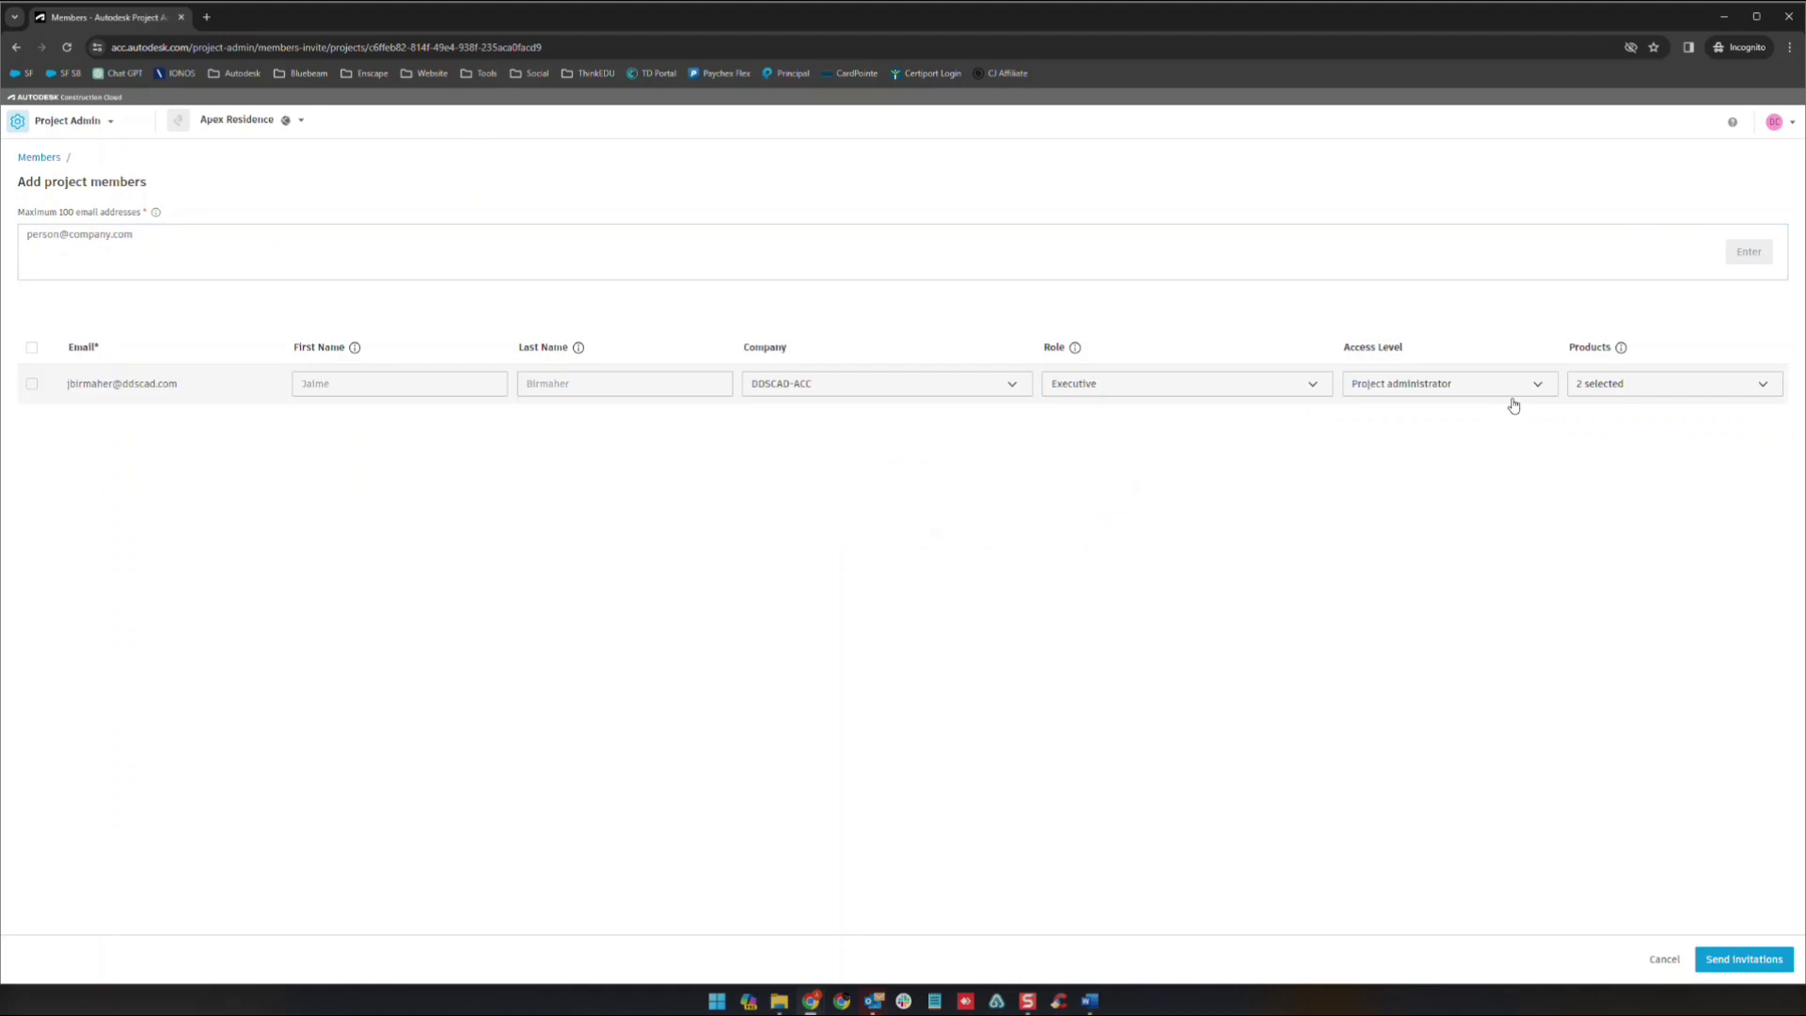
click(1697, 381)
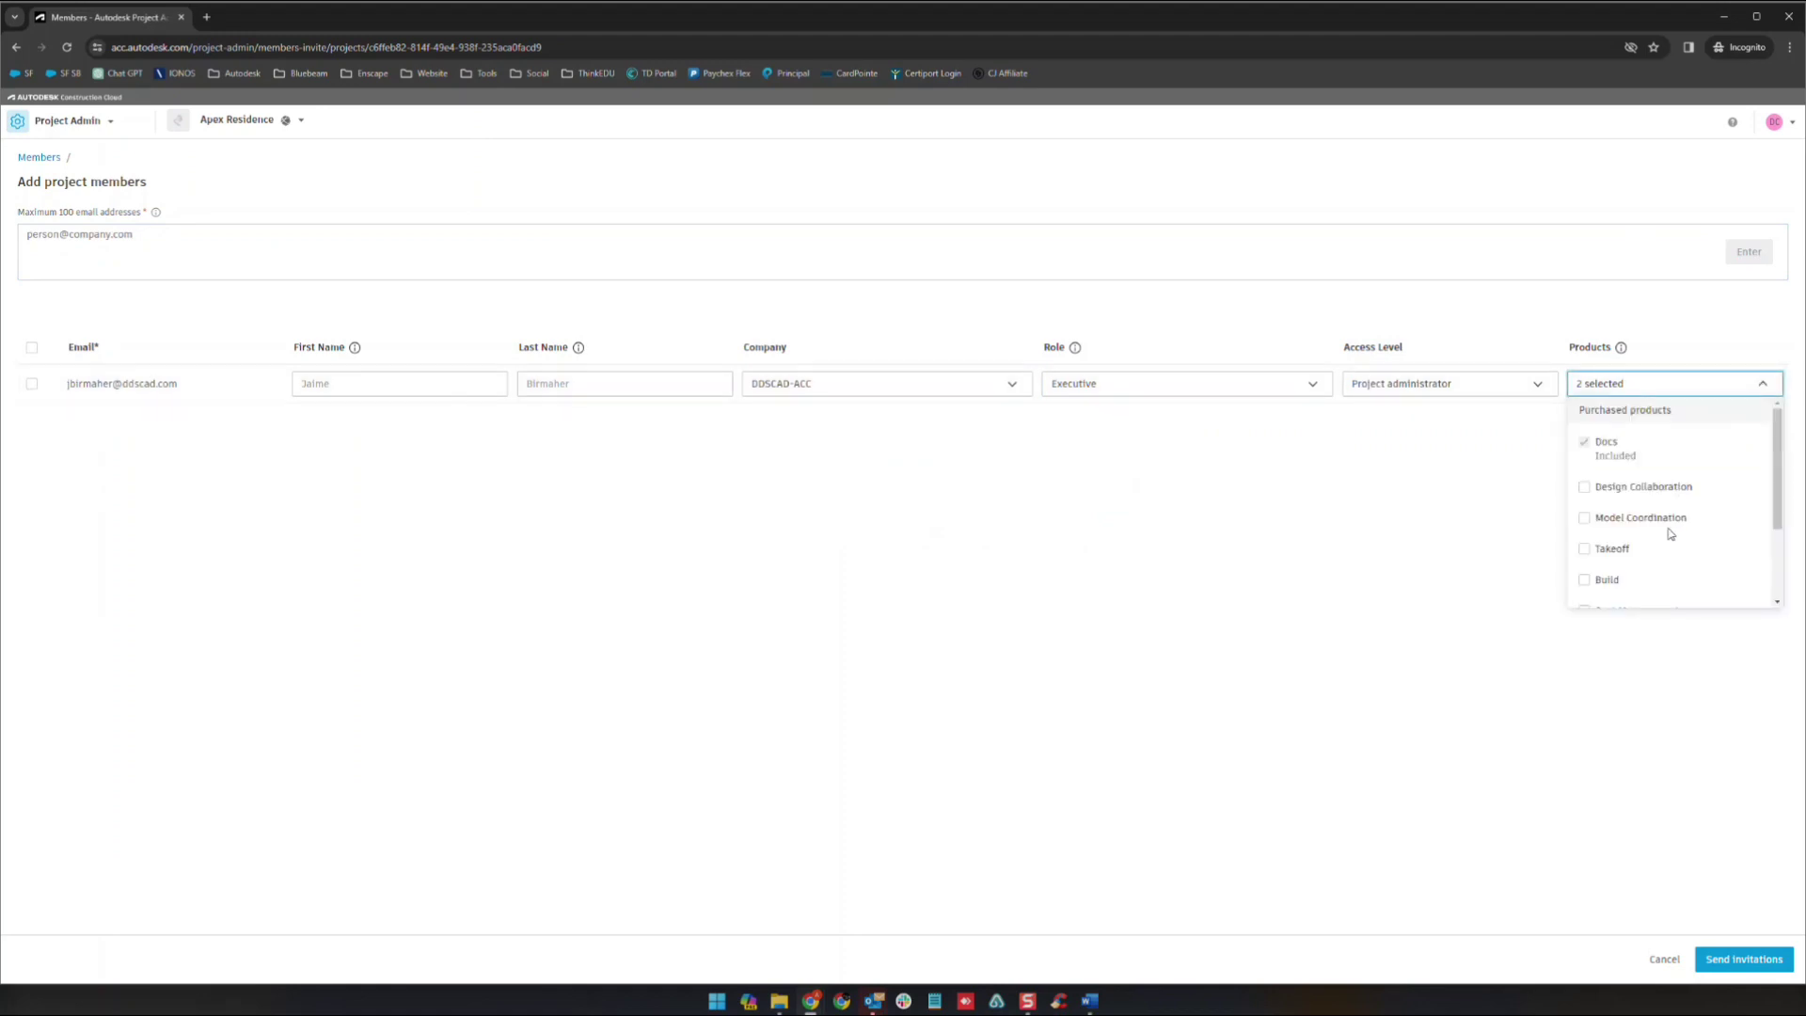
click(1596, 485)
click(1586, 518)
click(1524, 522)
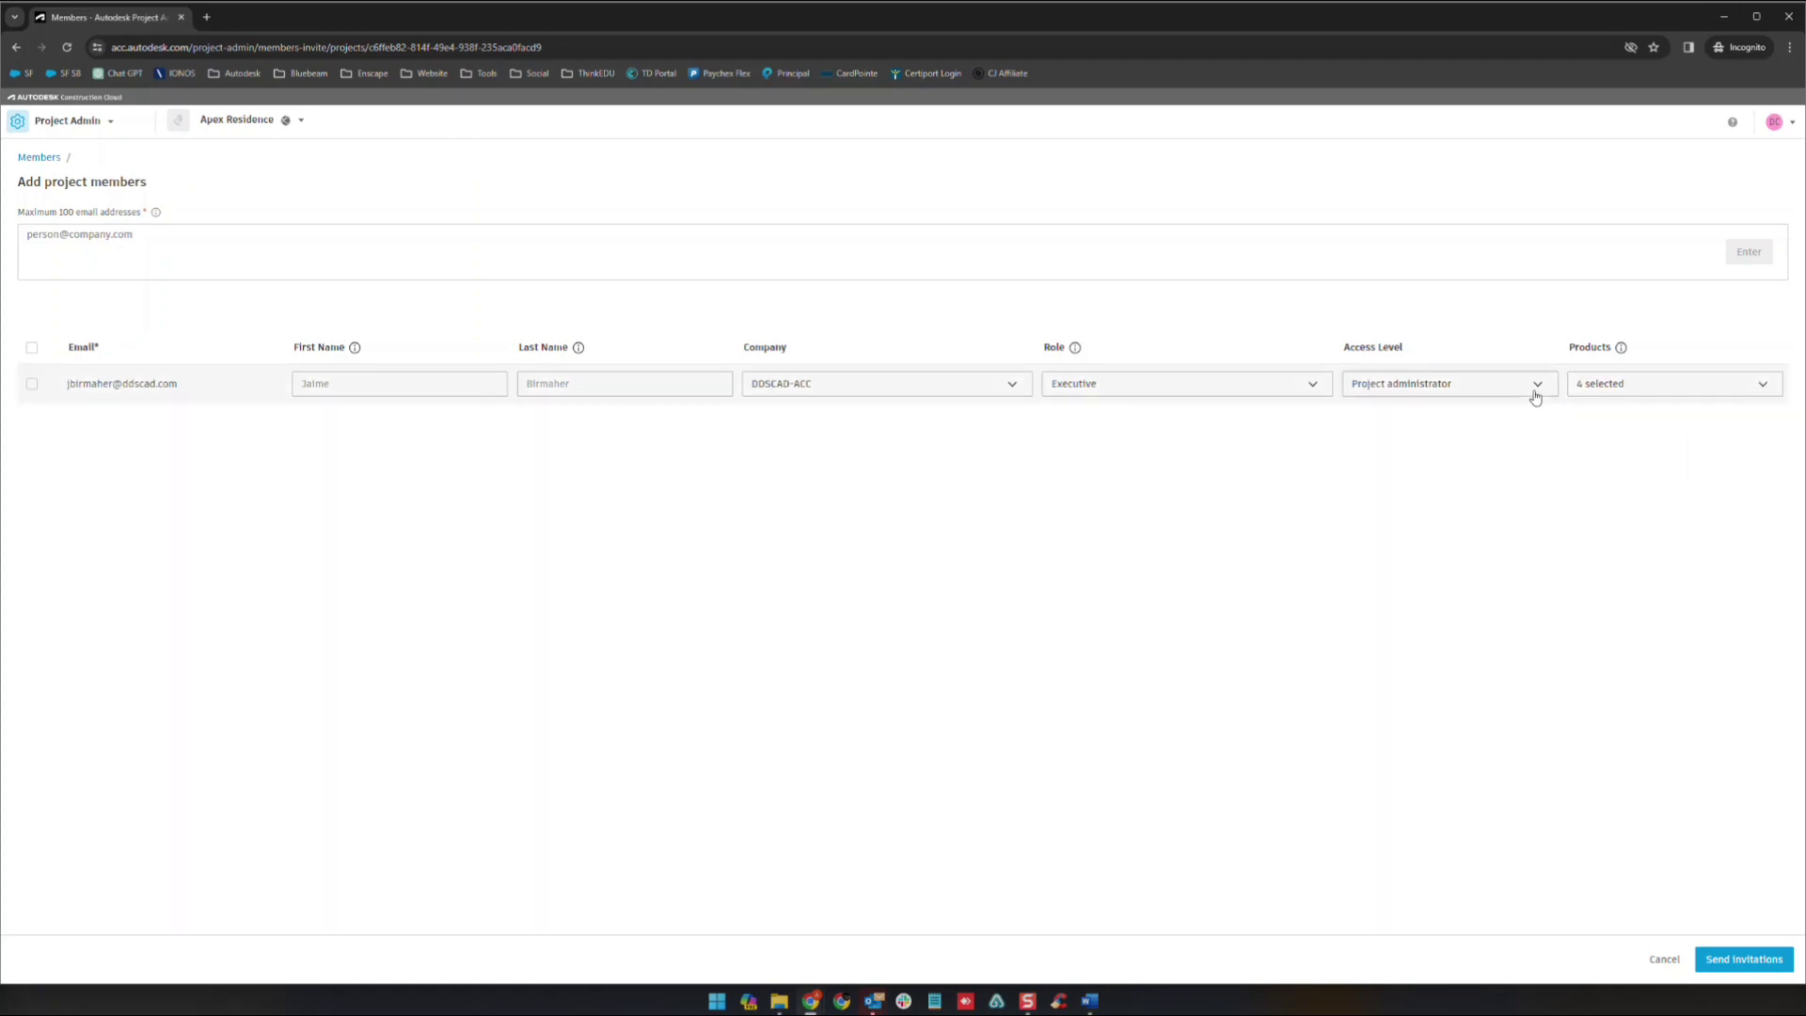
click(1532, 387)
click(1416, 439)
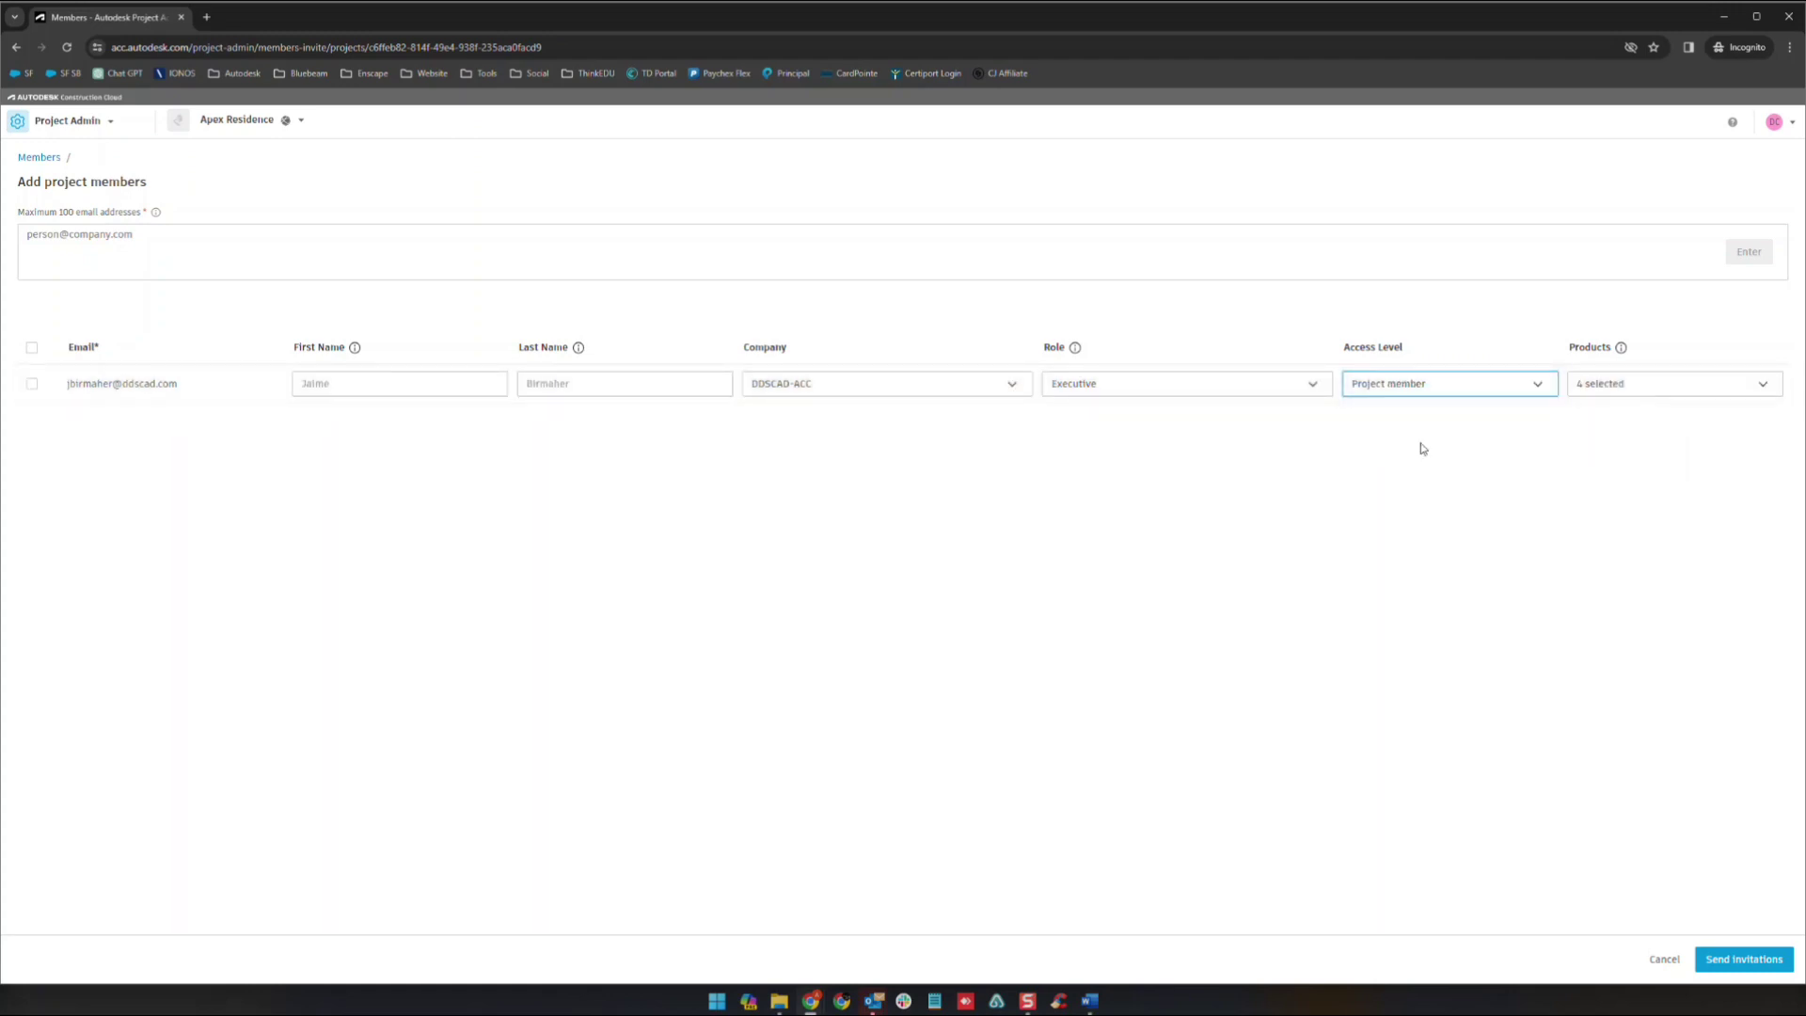
- Make Engineer the invitee's only role and send the invitation
click(1313, 391)
click(1312, 391)
click(1319, 389)
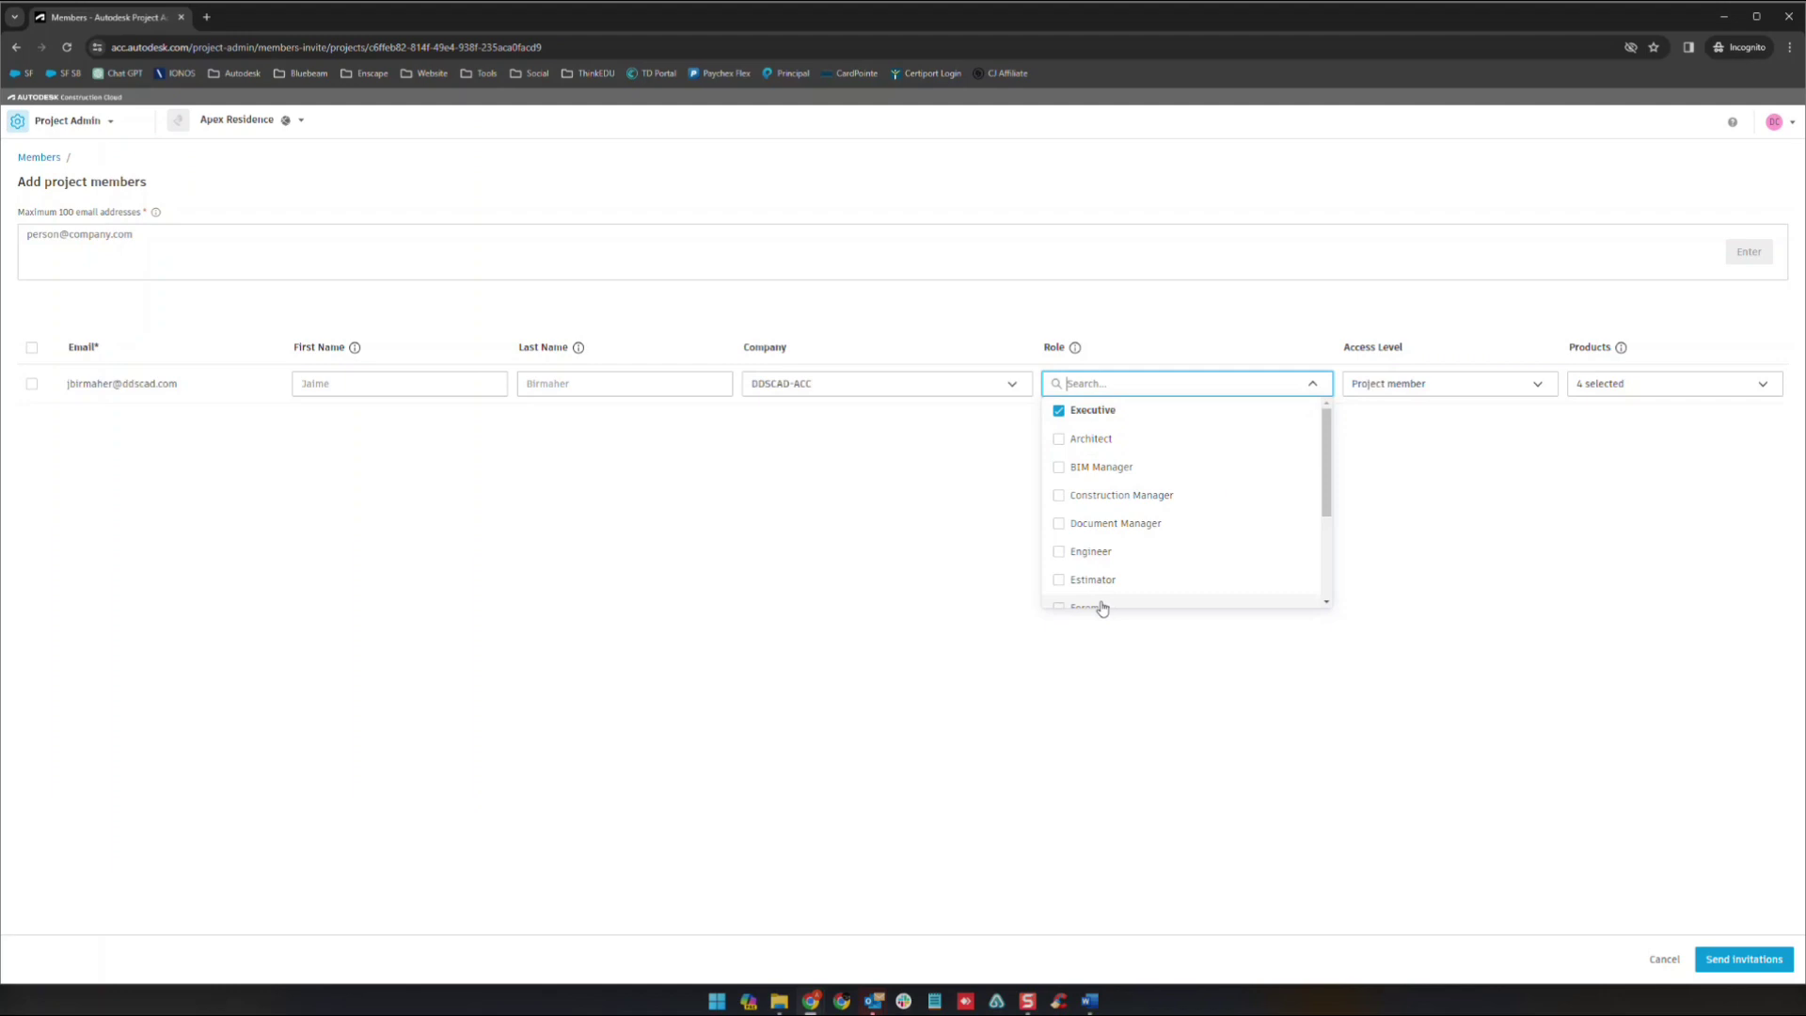
click(1091, 553)
click(1082, 428)
click(1081, 412)
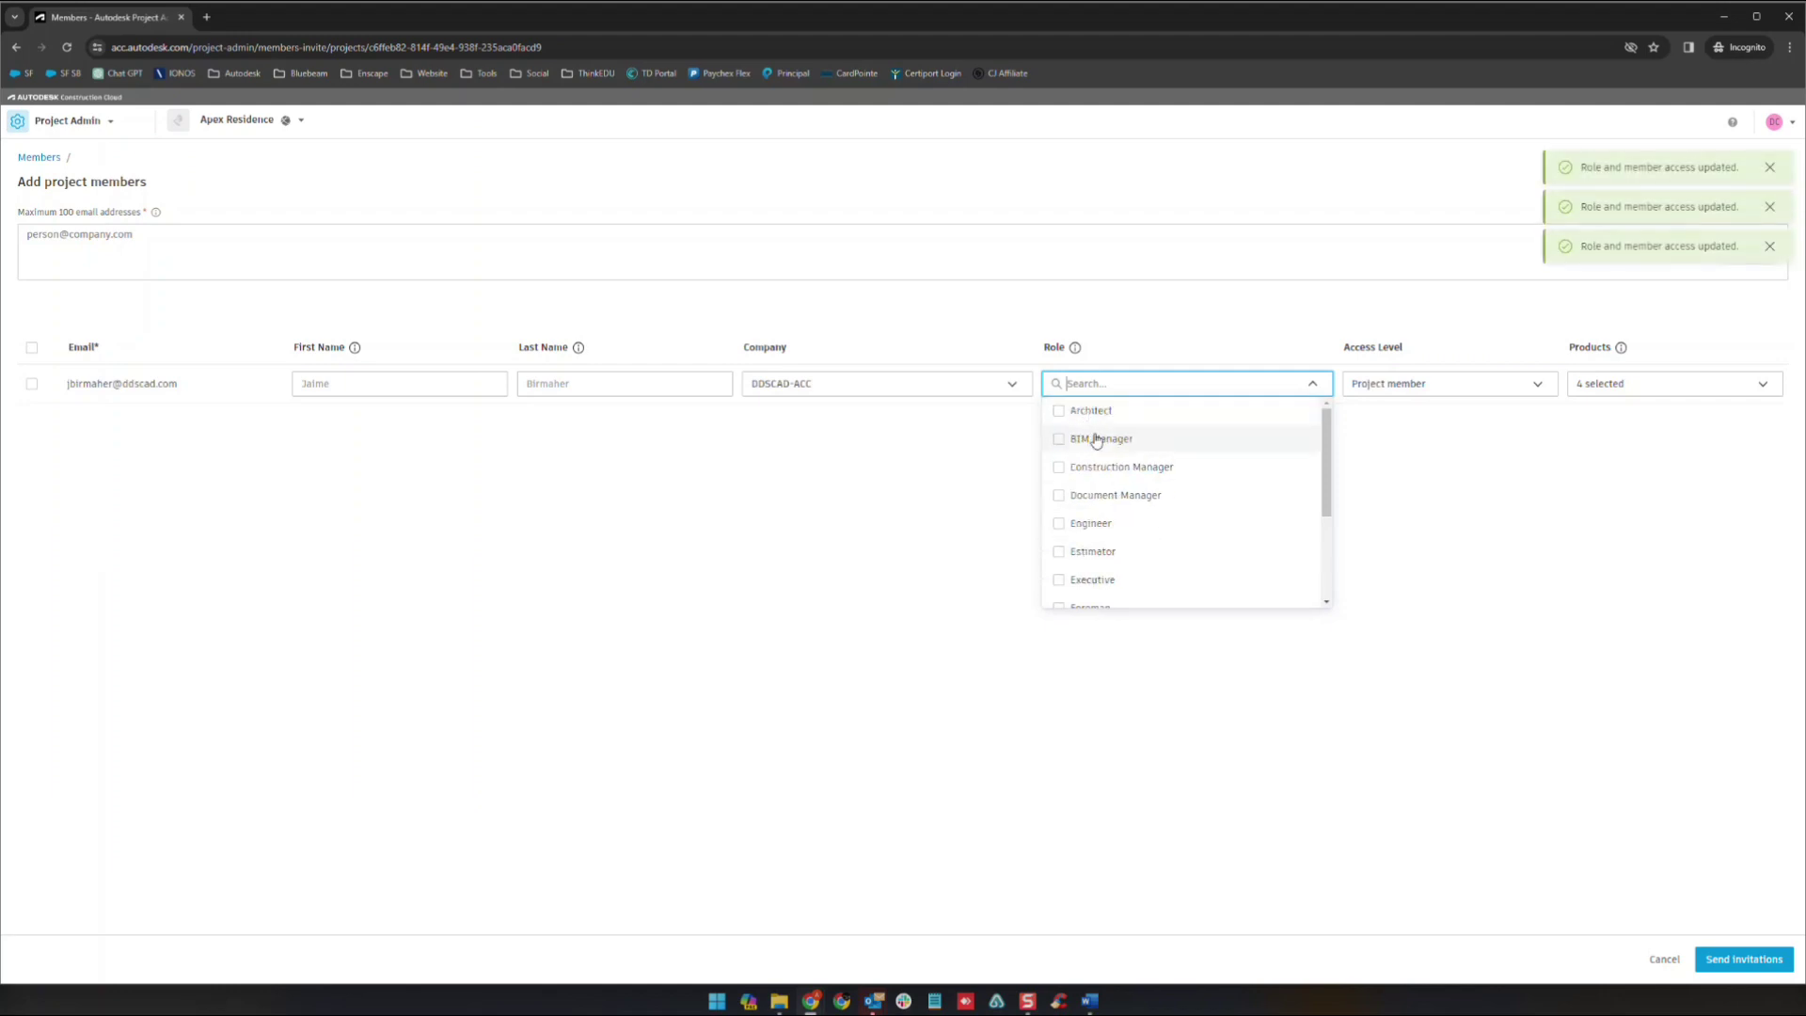
click(1068, 532)
click(1330, 686)
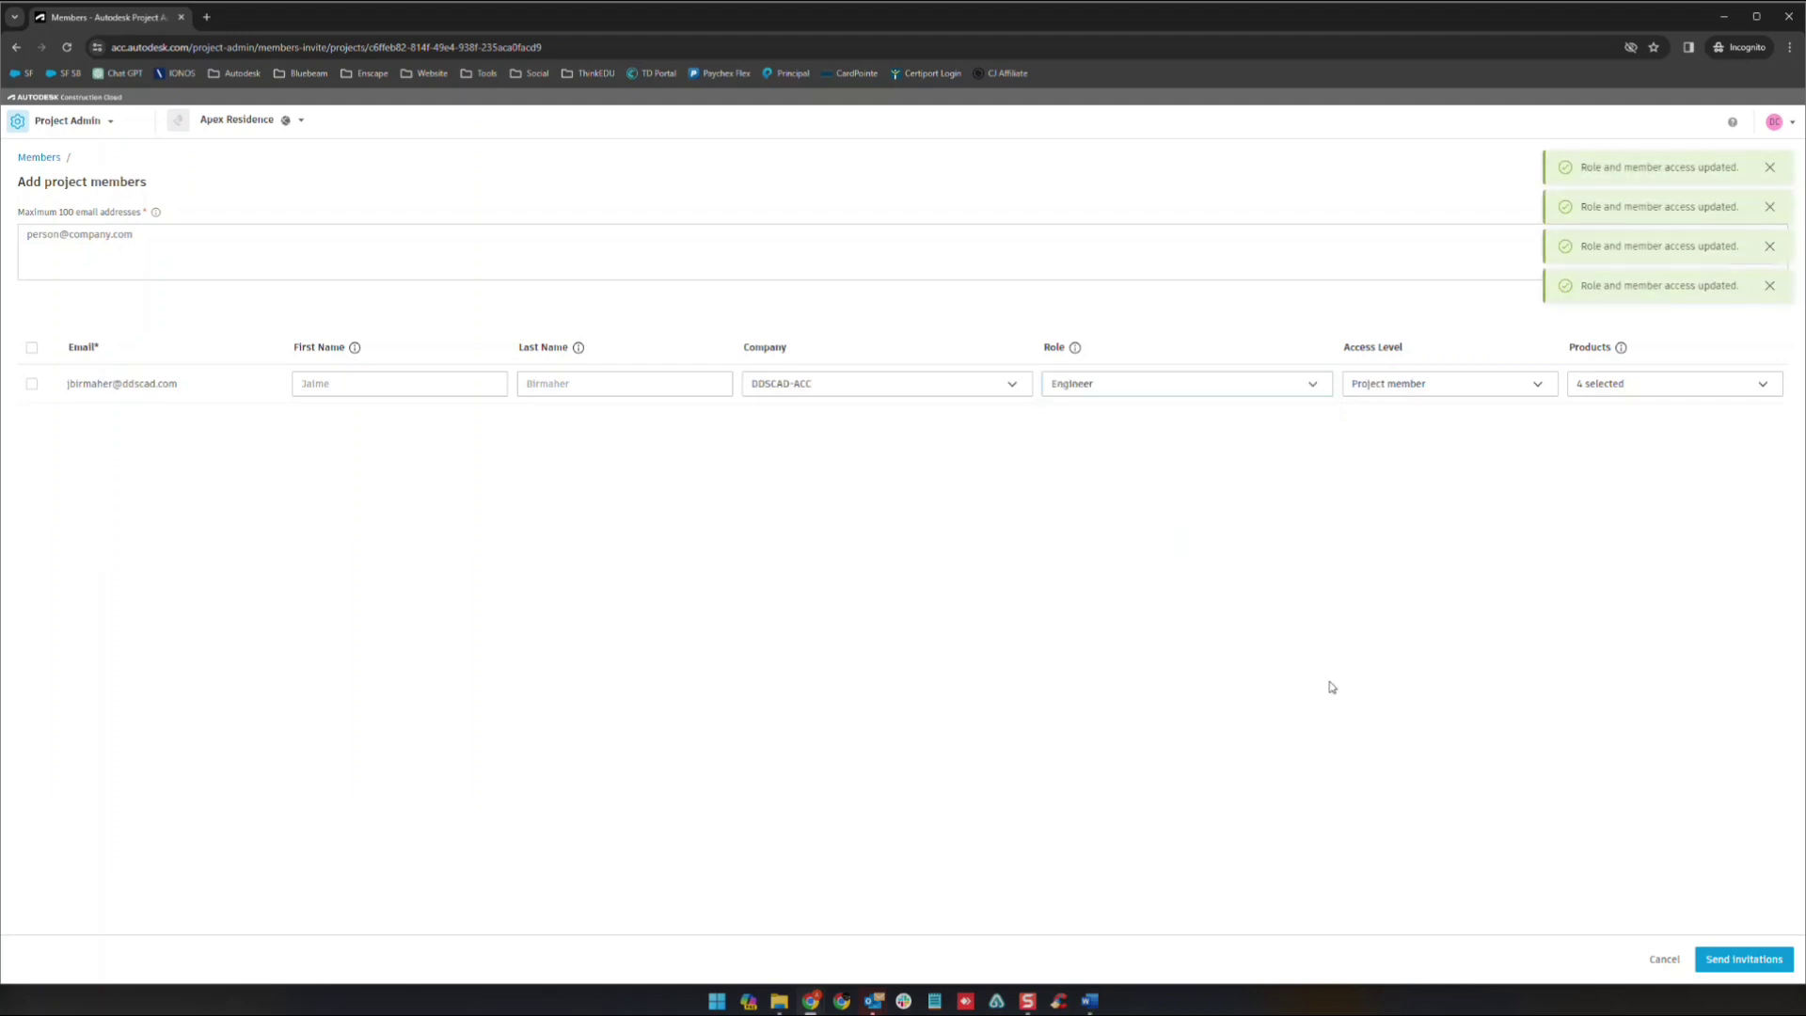
click(1724, 962)
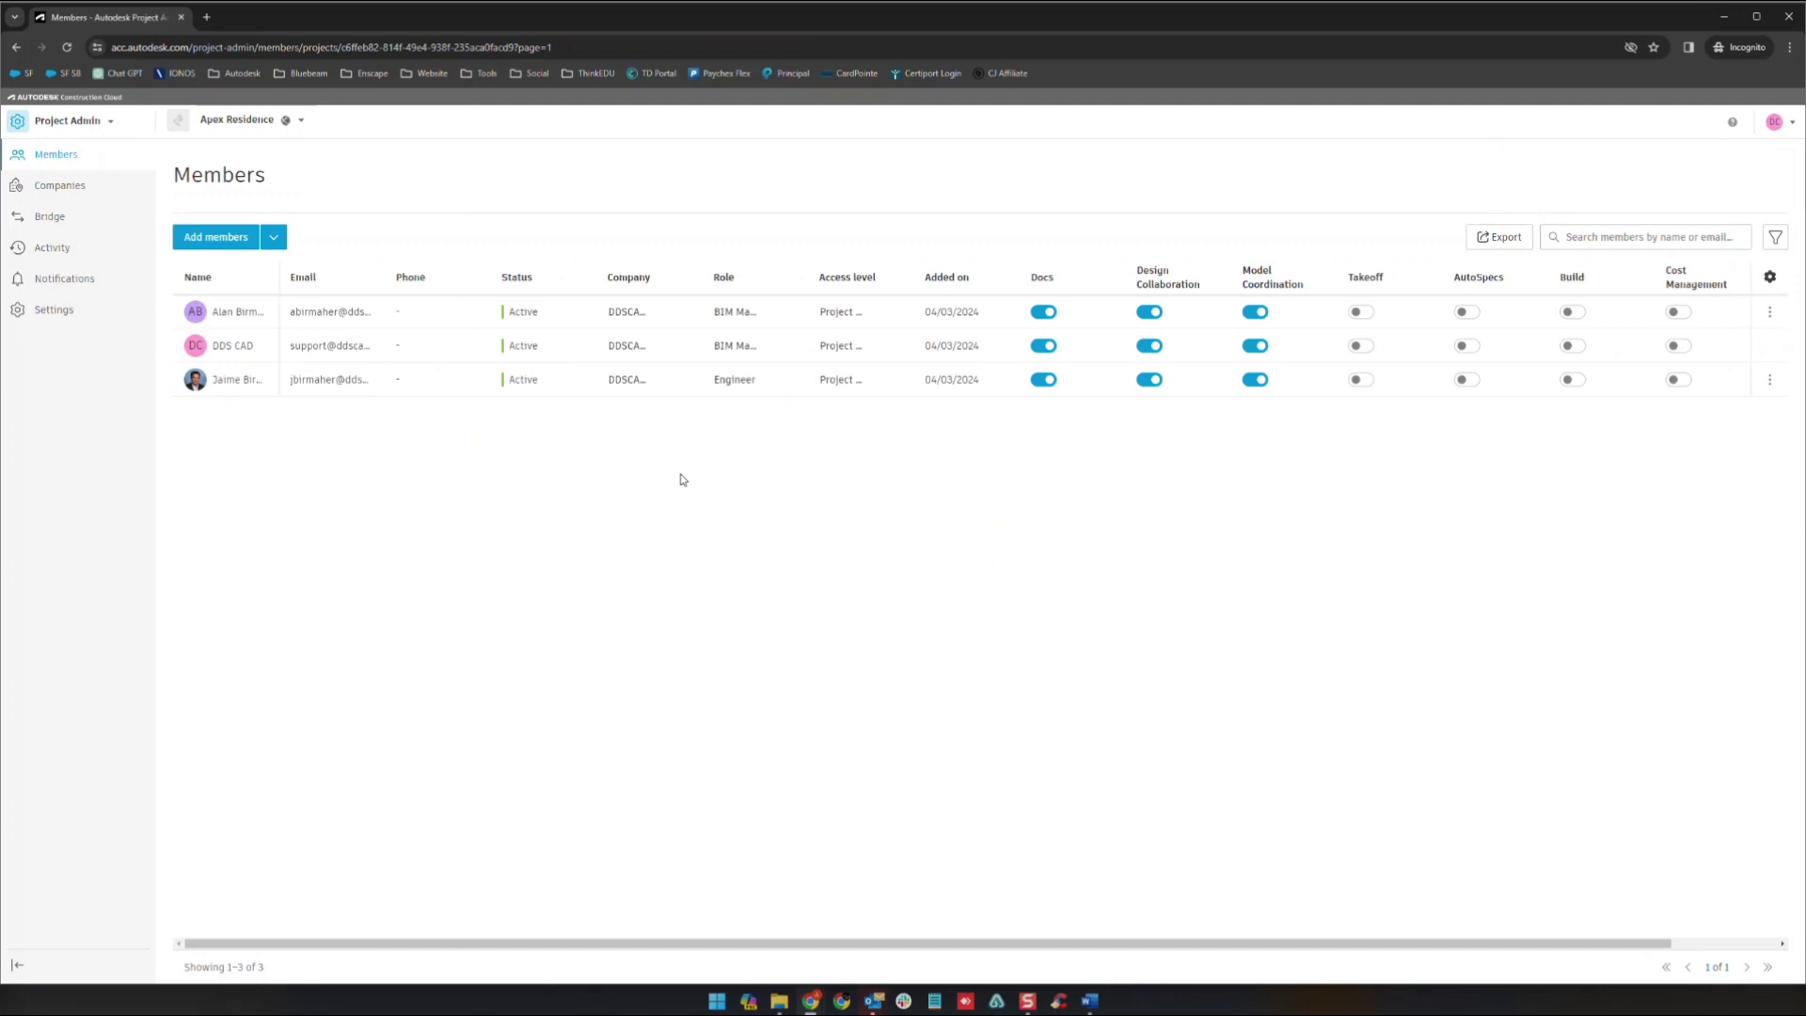
- View the Companies list, then the Bridge page with no bridged projects
click(56, 184)
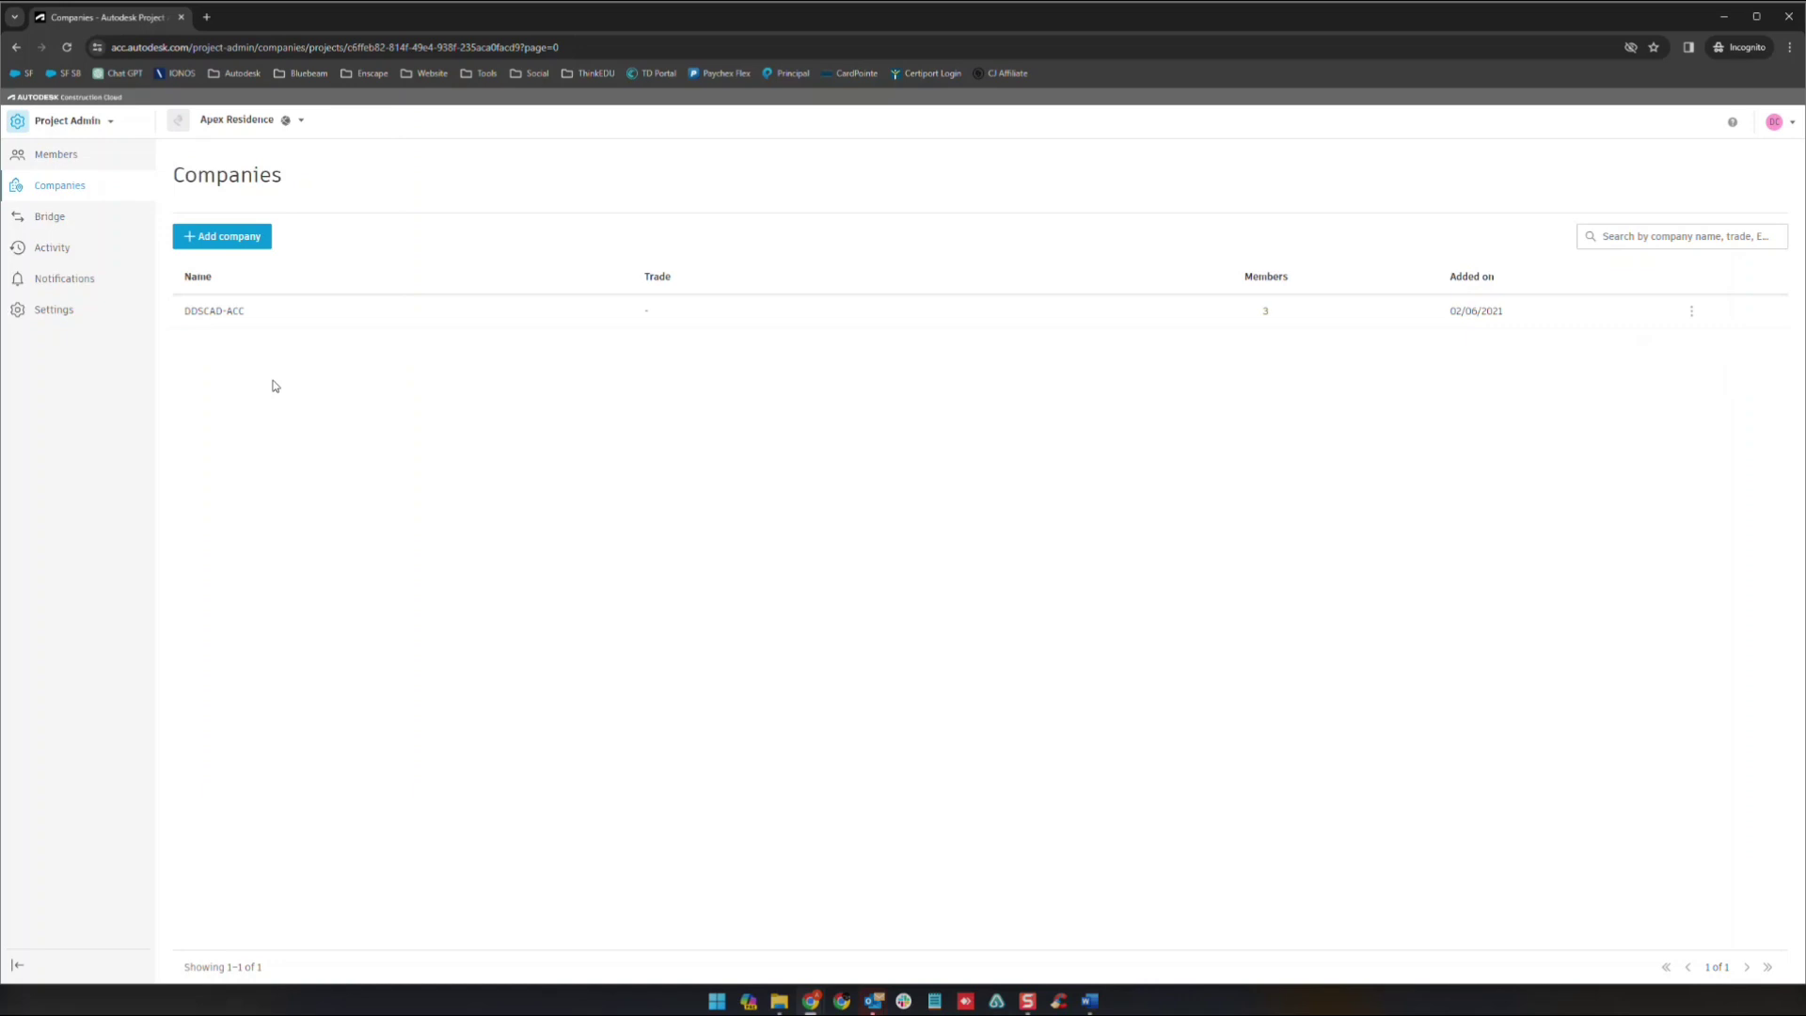
click(59, 220)
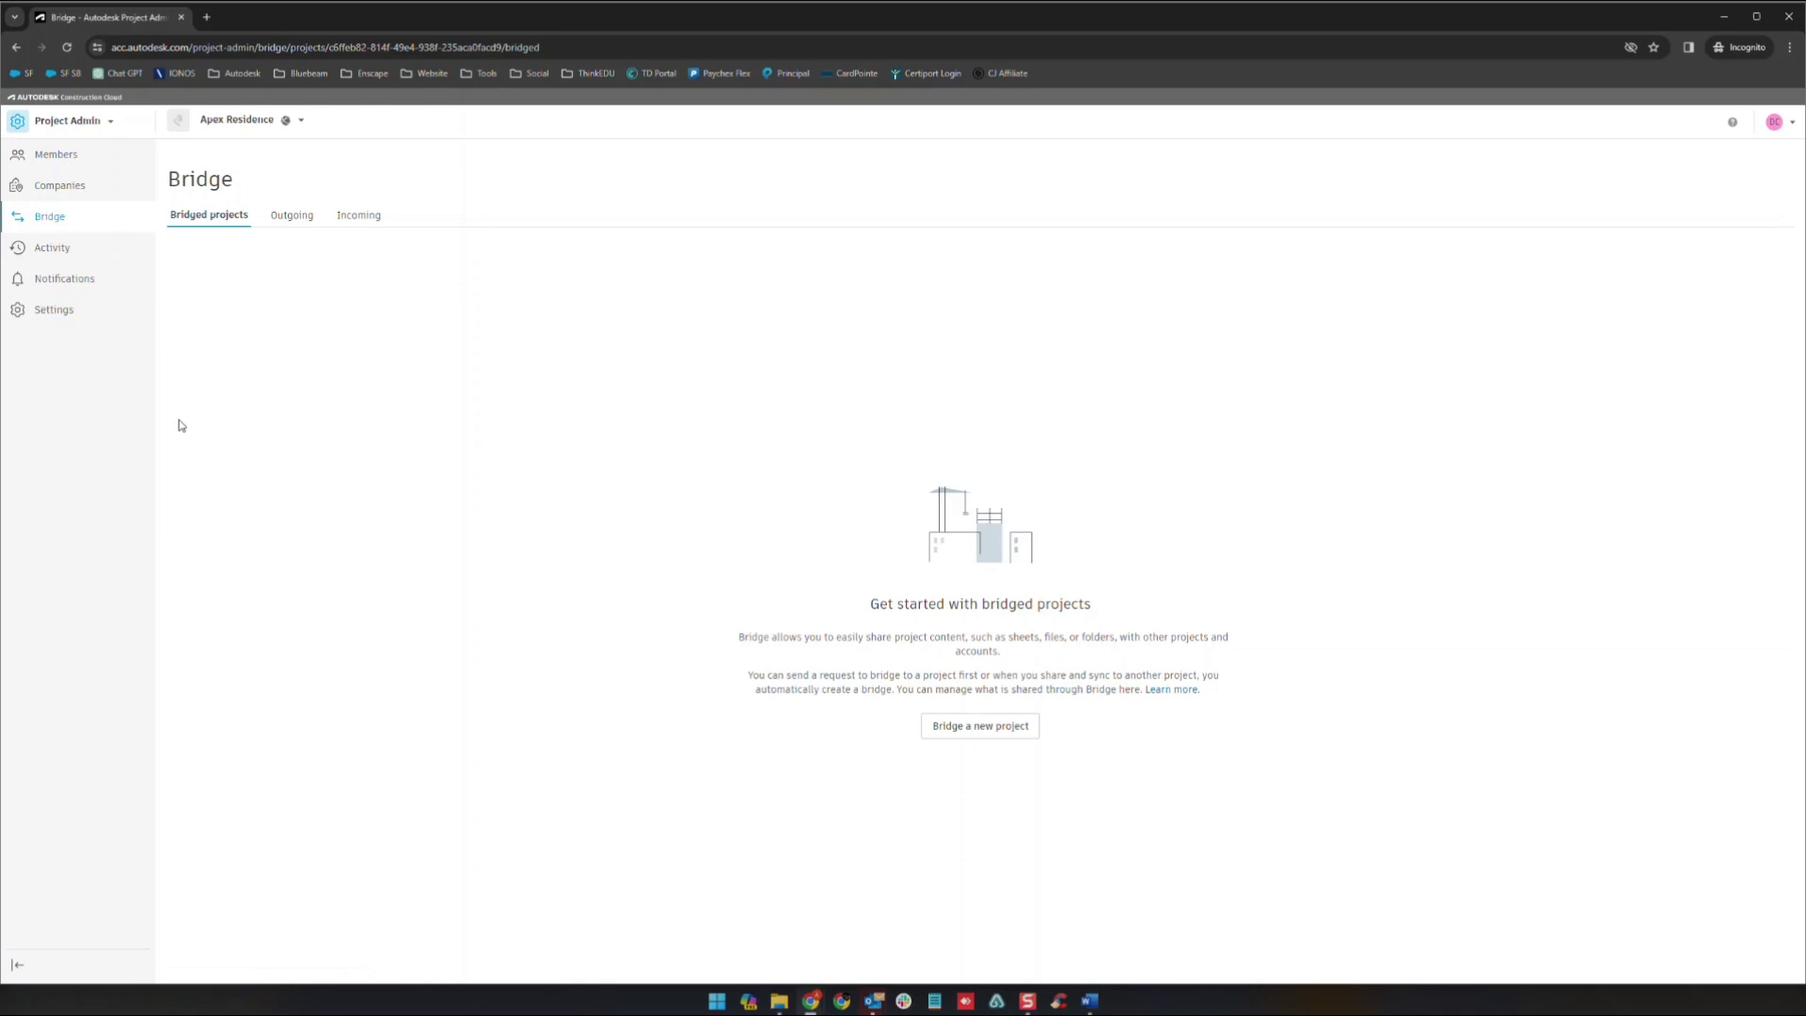
- Browse the Activity Log's uploads, file copies and permission changes from 3/3/2024–4/3/2024
click(78, 258)
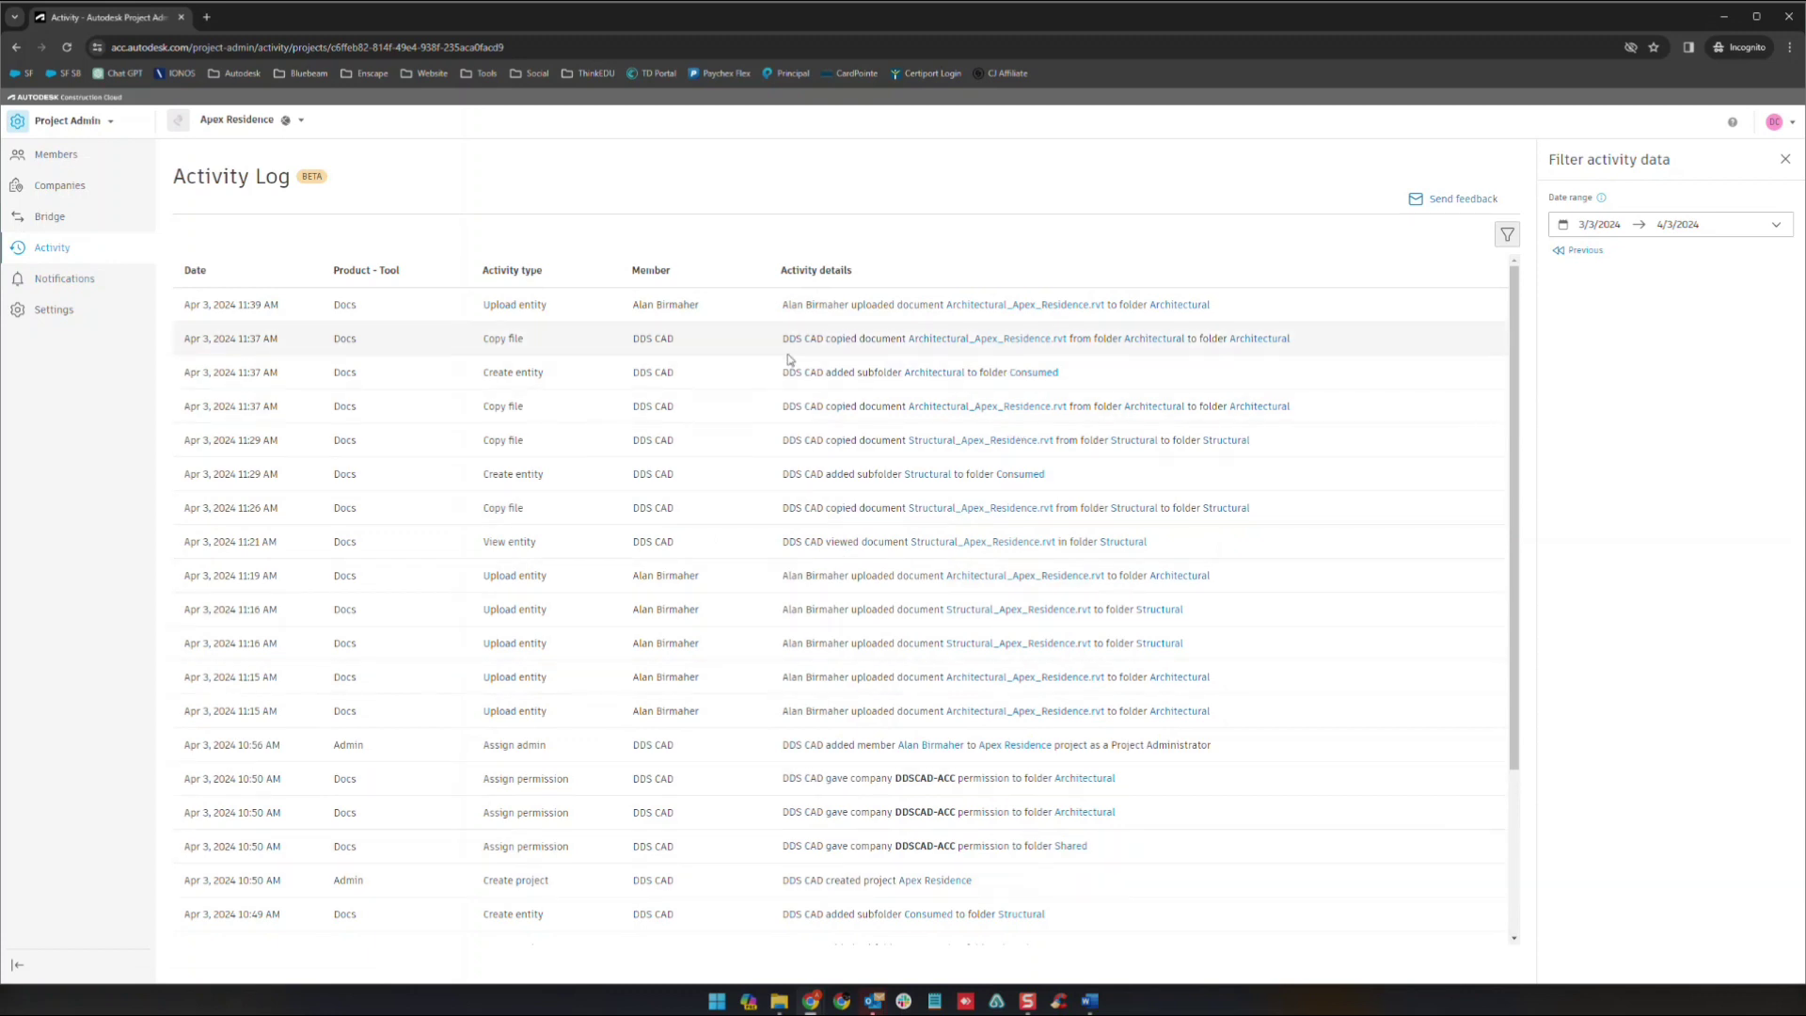
scroll(305, 618, down, 3)
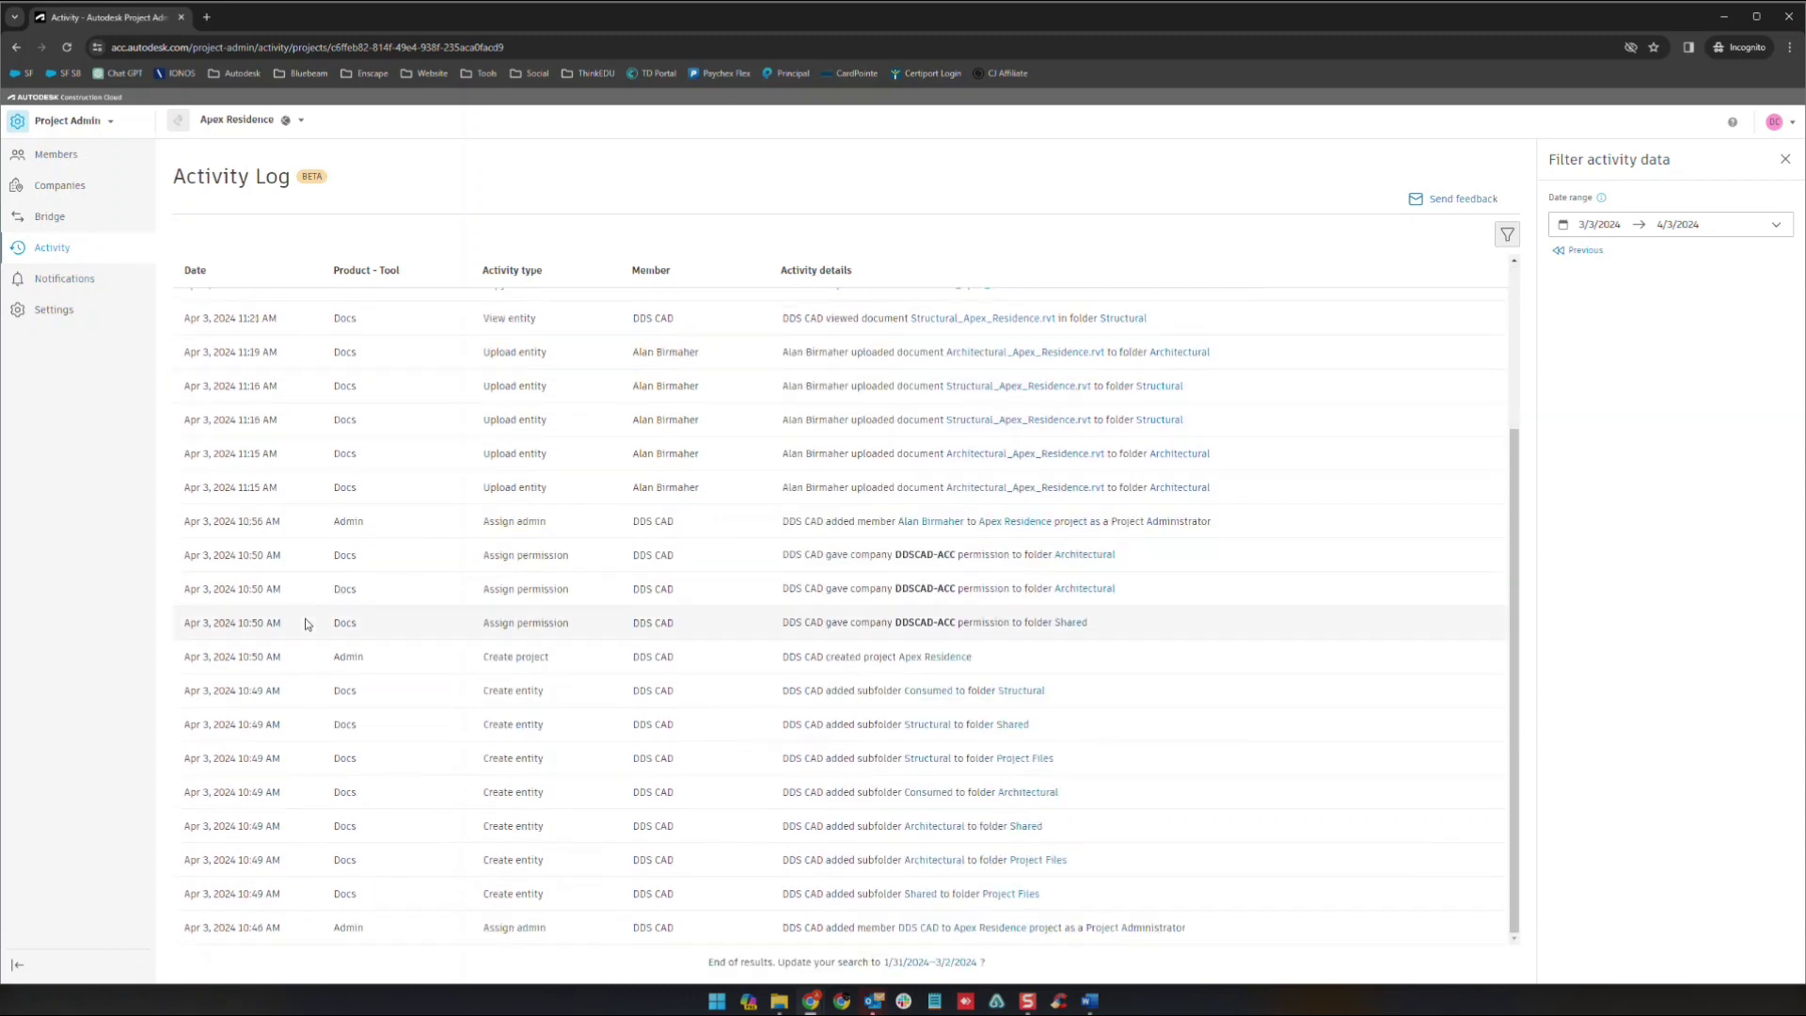
scroll(305, 618, up, 3)
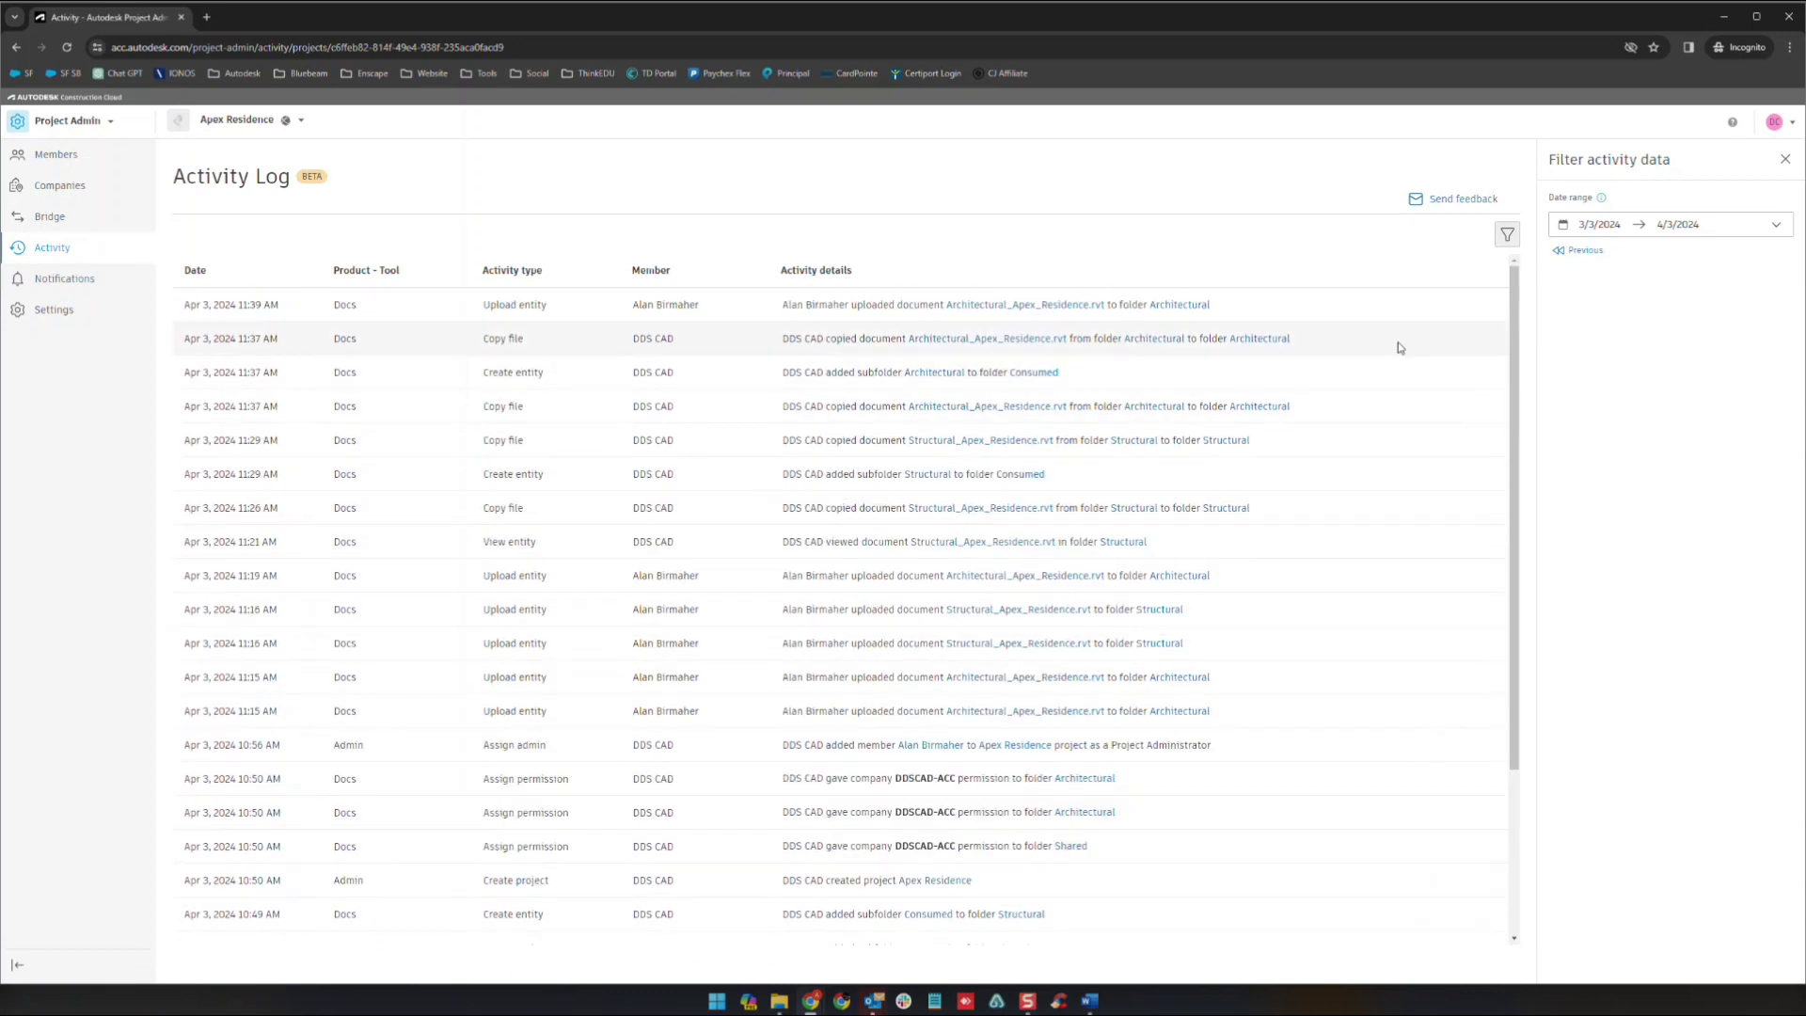
click(1626, 252)
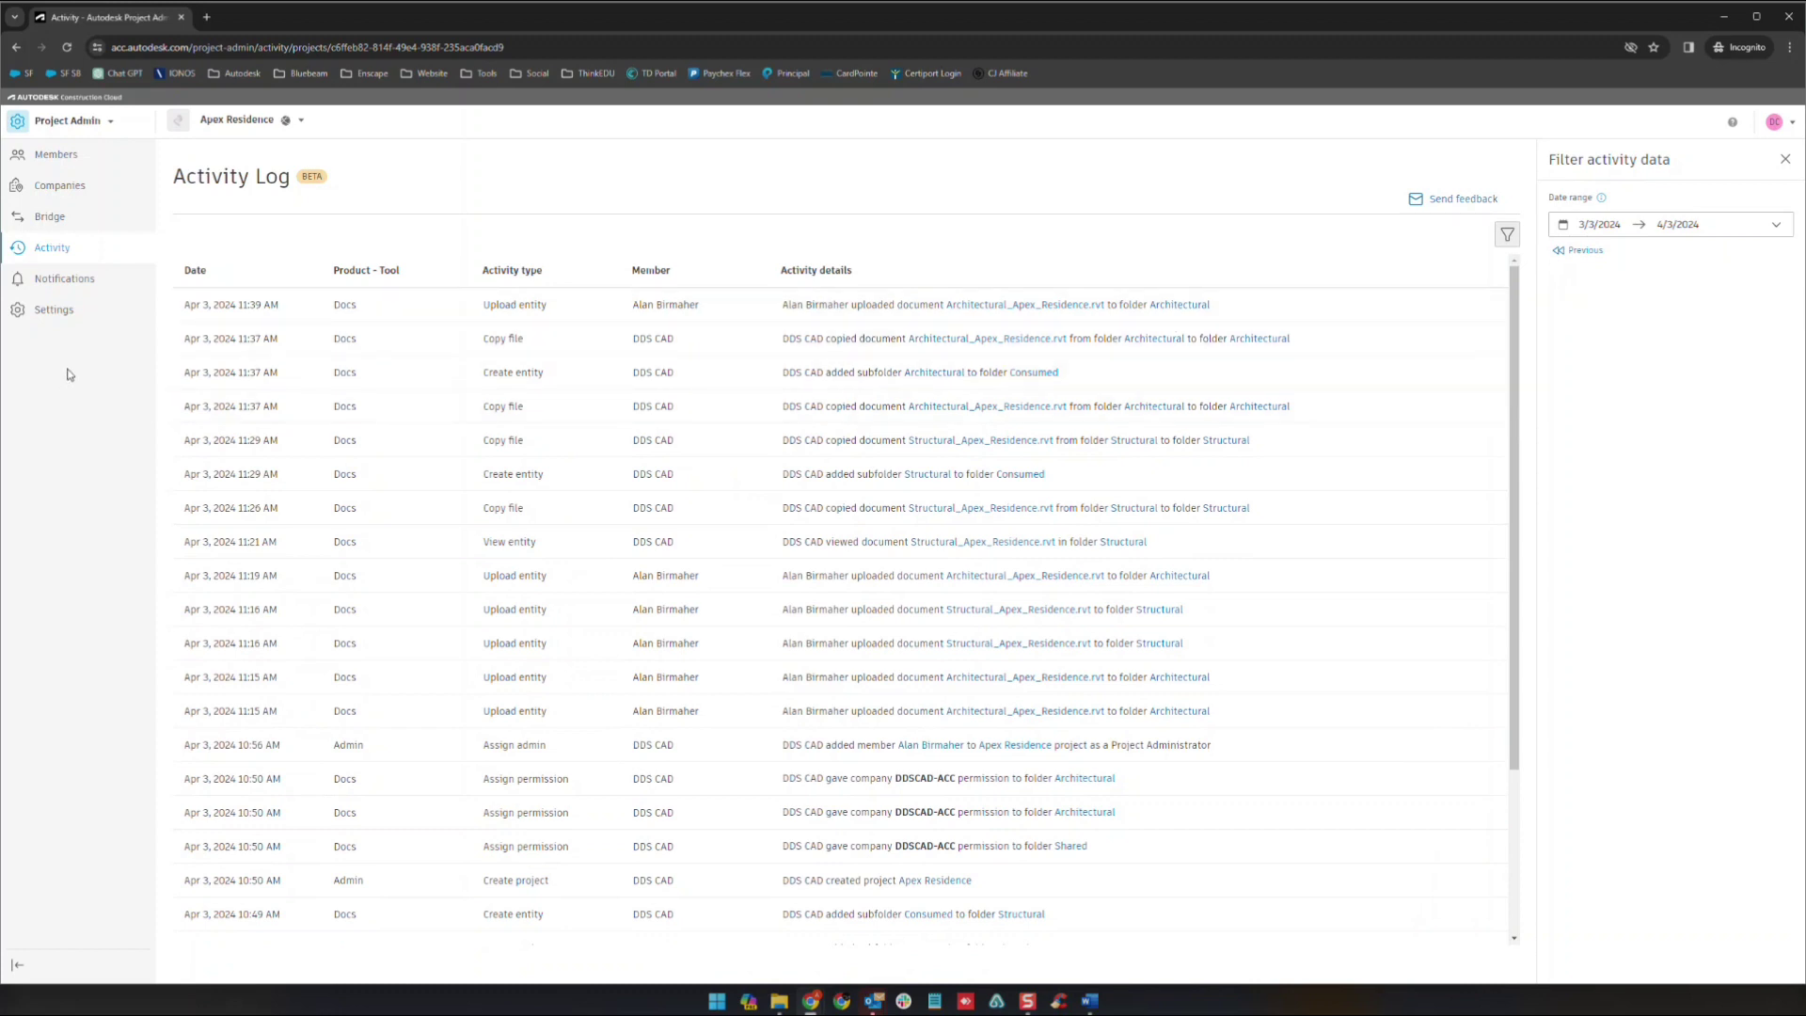
- Look at the Opt out group, then the default notification settings set to Various
click(74, 284)
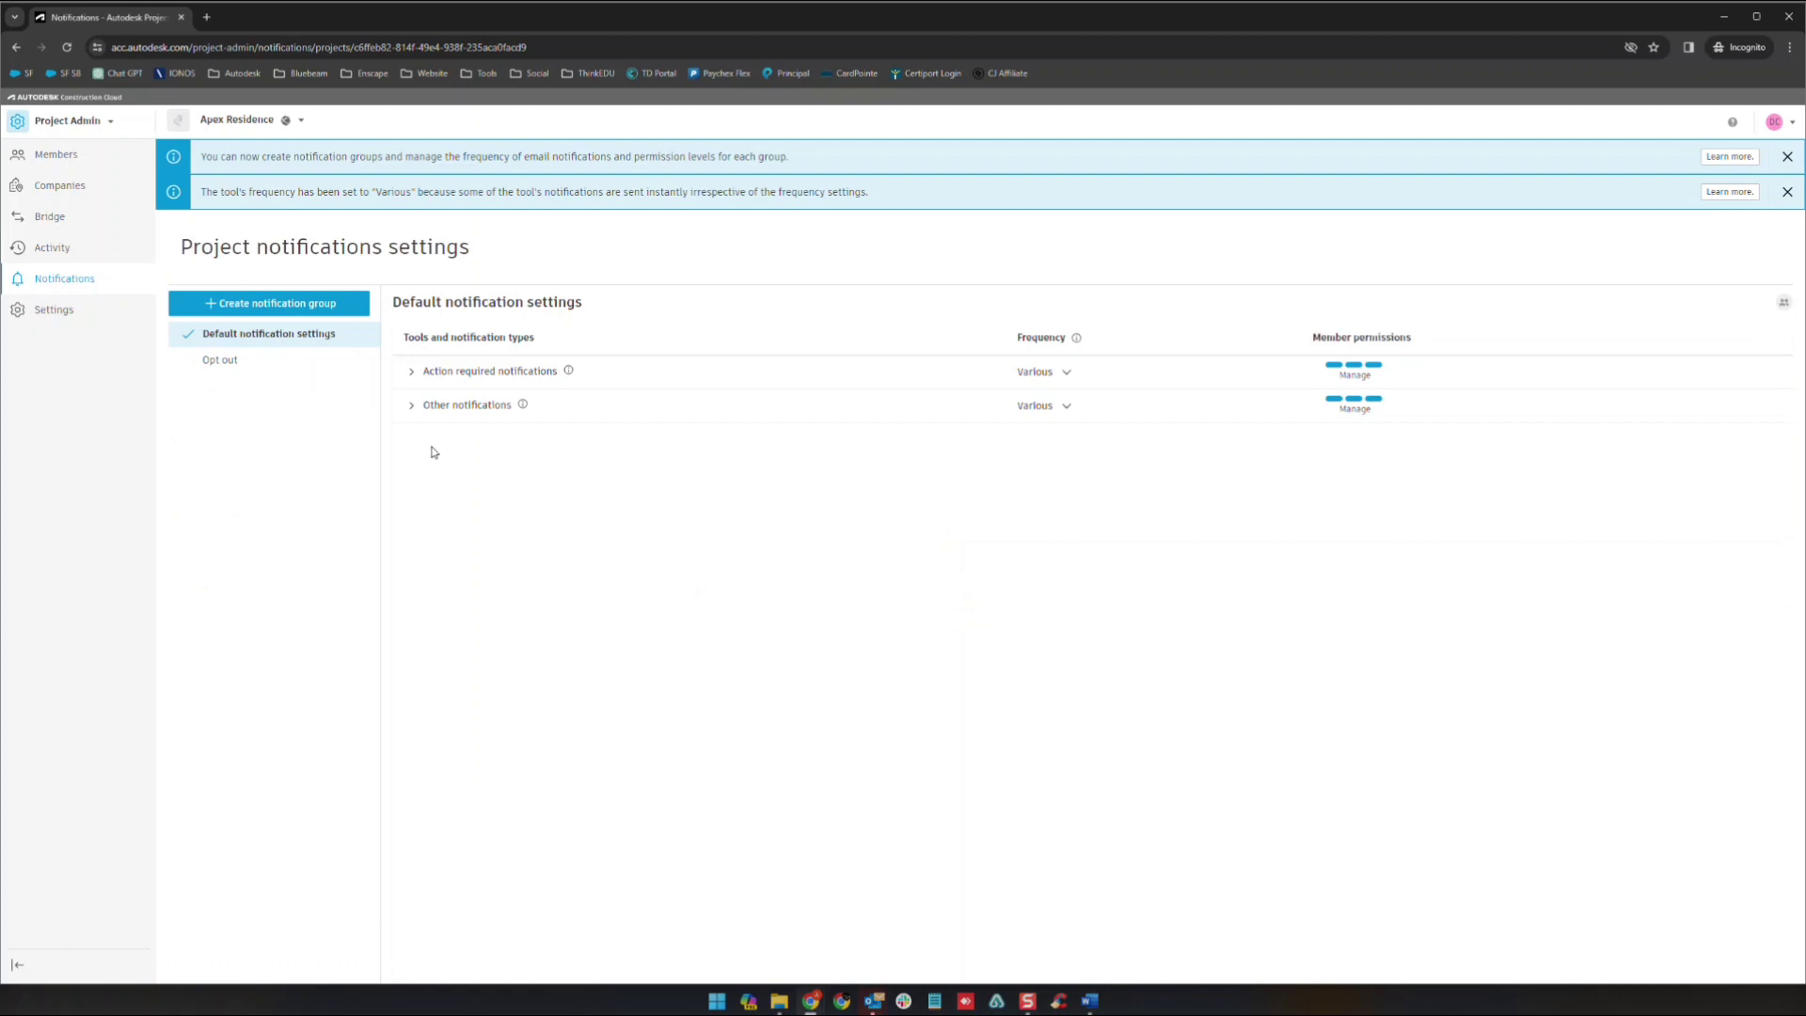
click(226, 359)
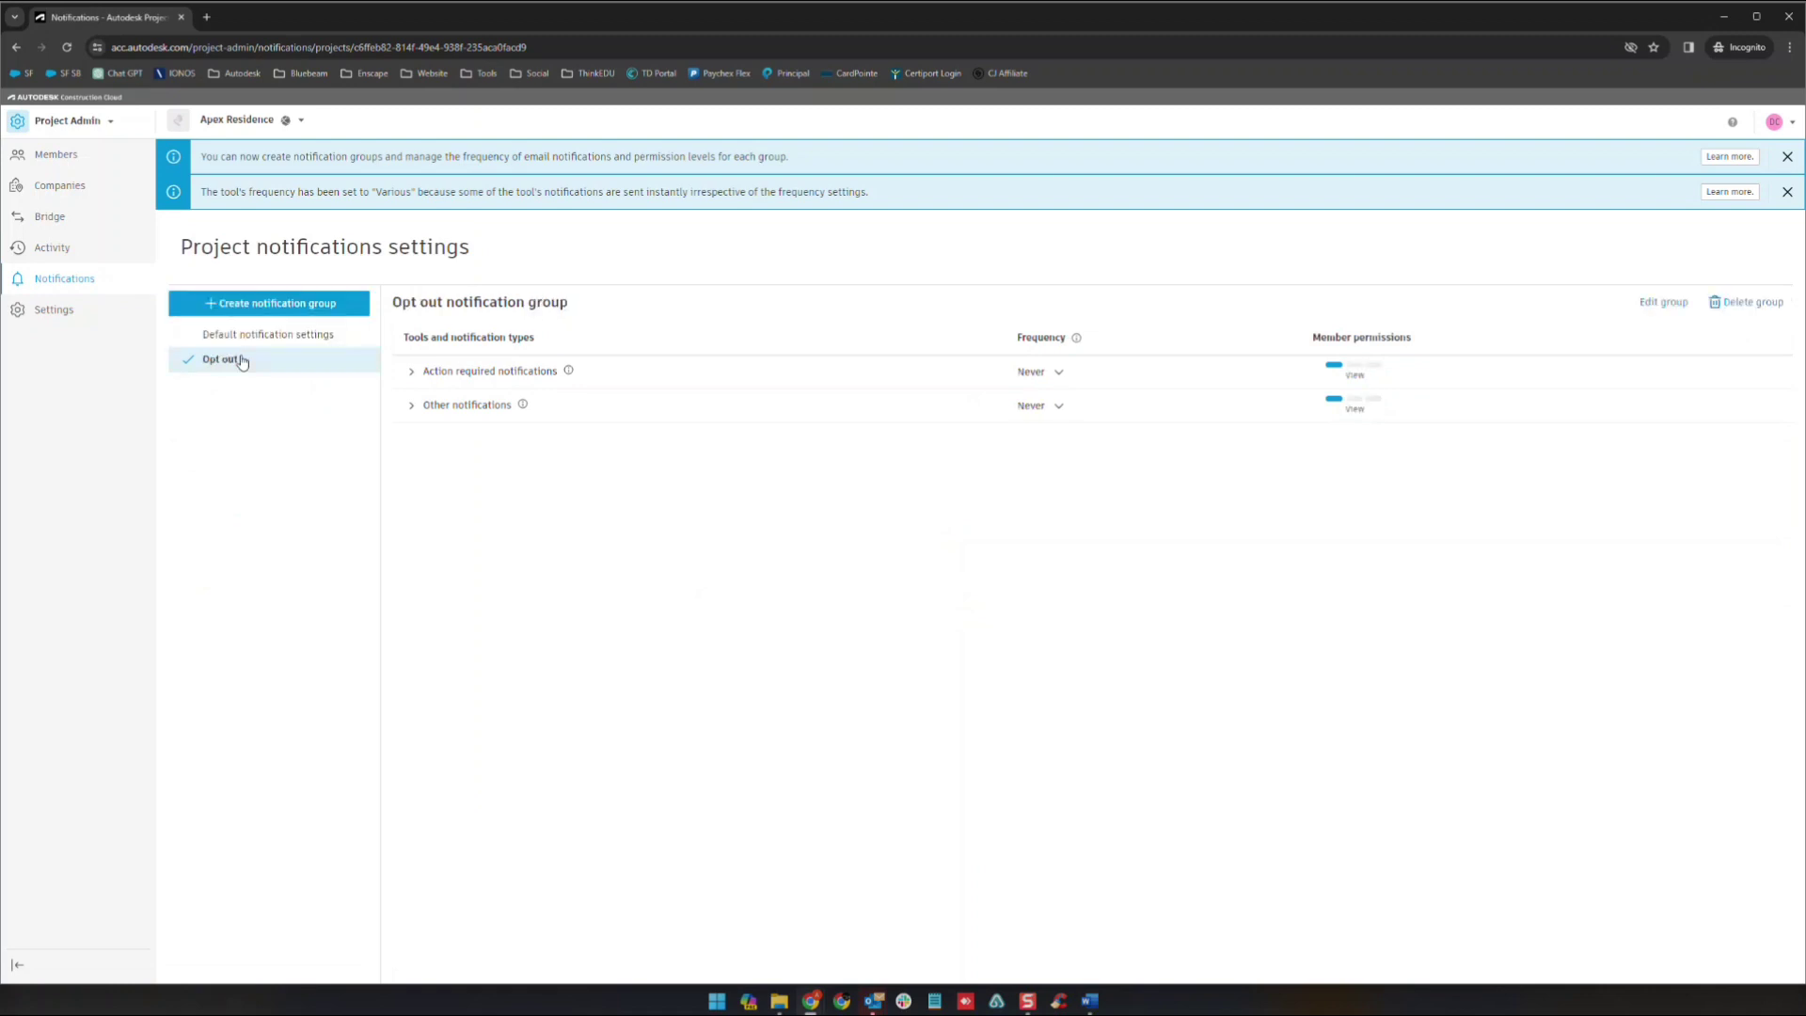
click(241, 340)
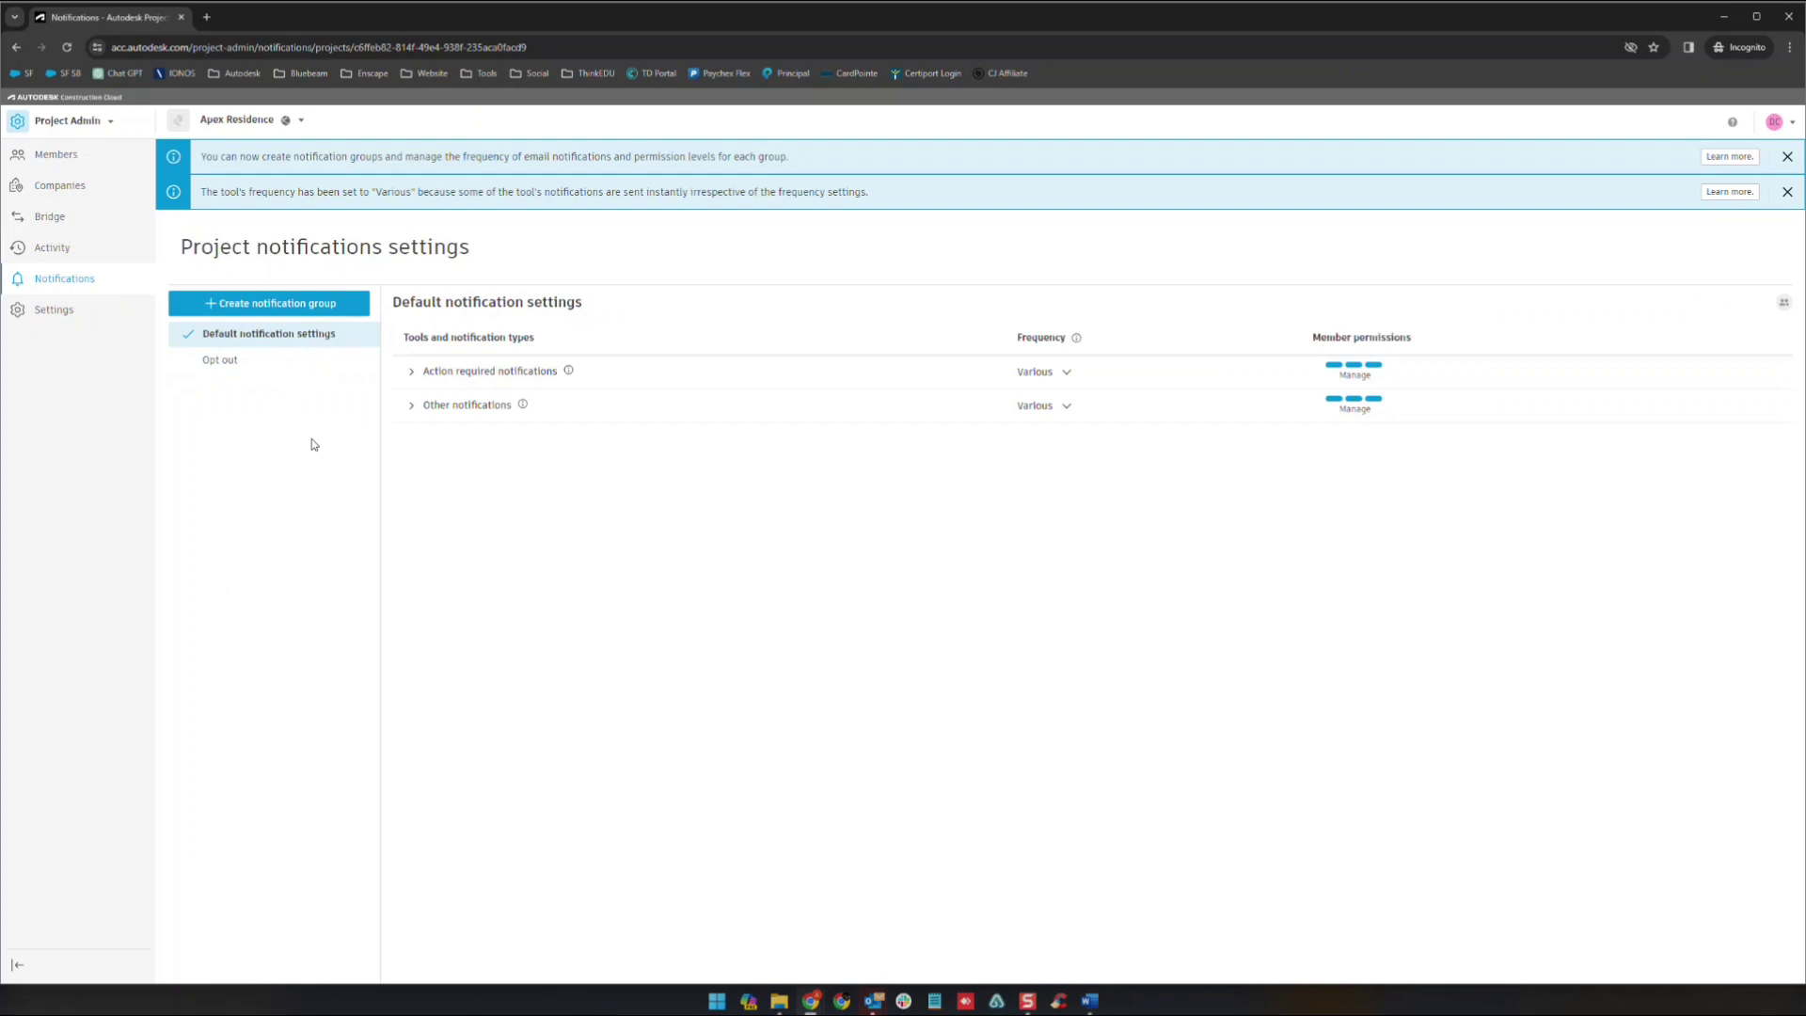
- Make project settings editable, look at Product settings, then cancel without saving
click(58, 321)
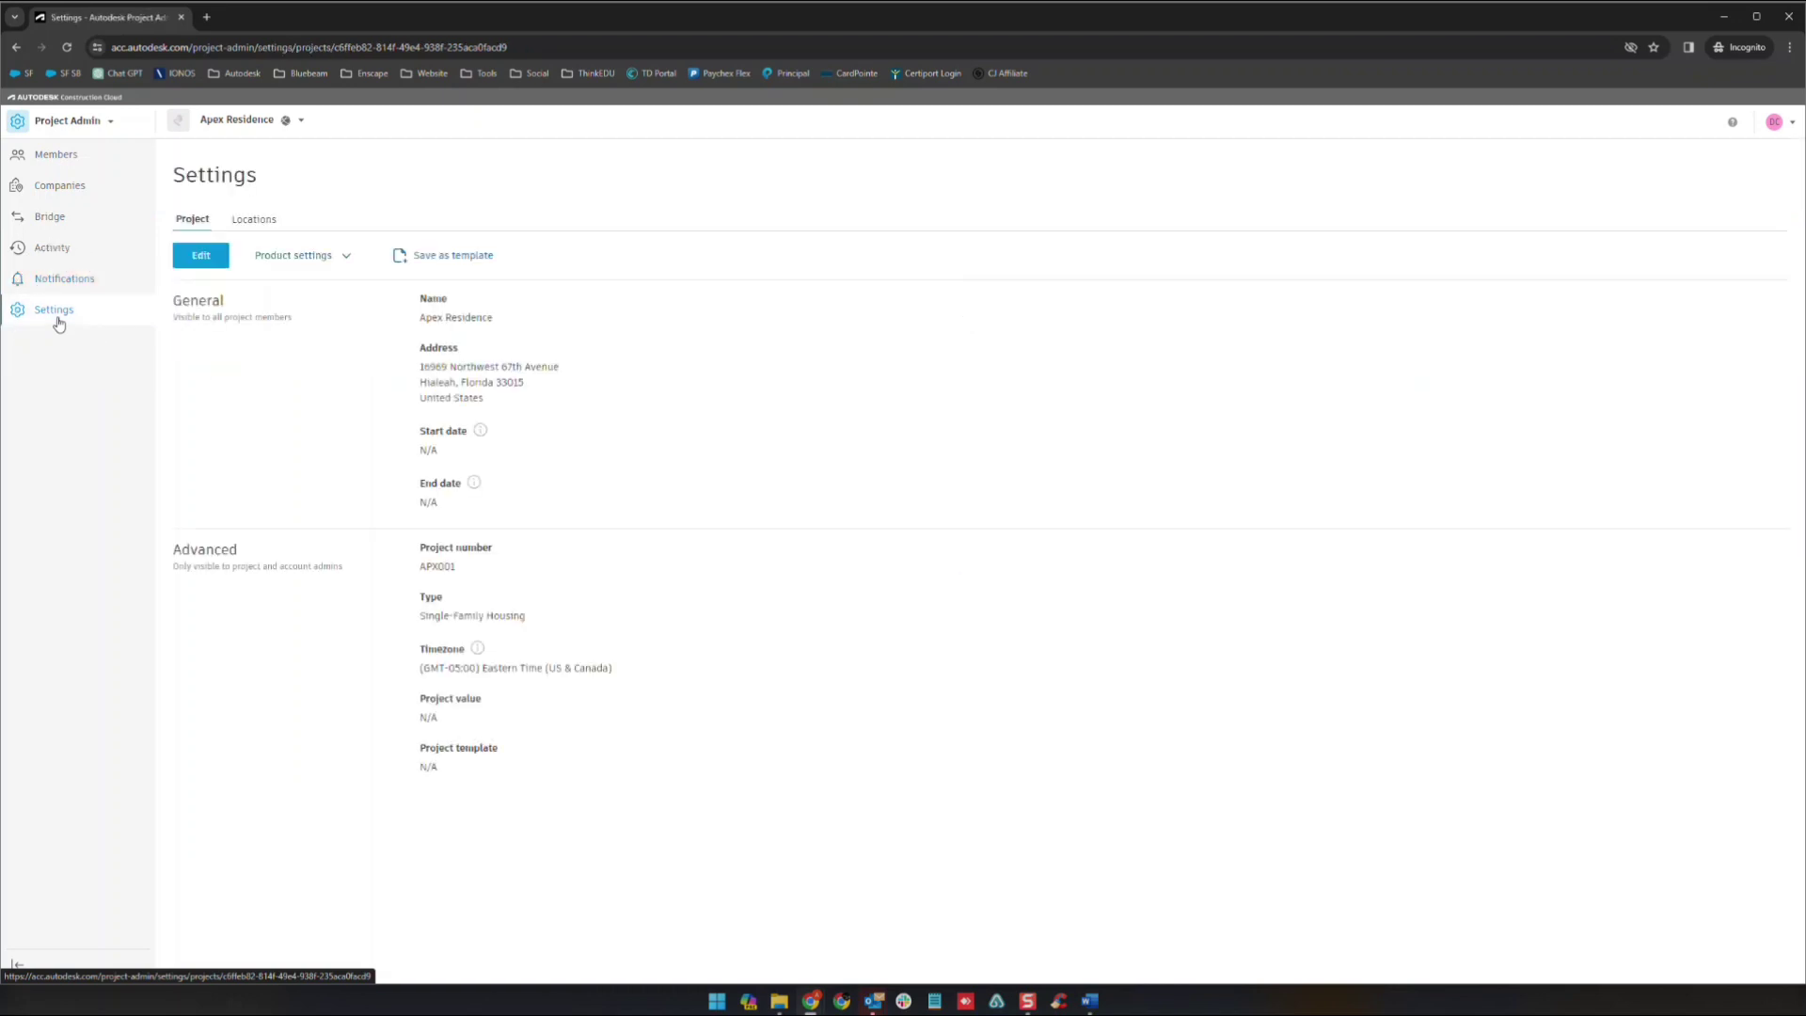
click(189, 260)
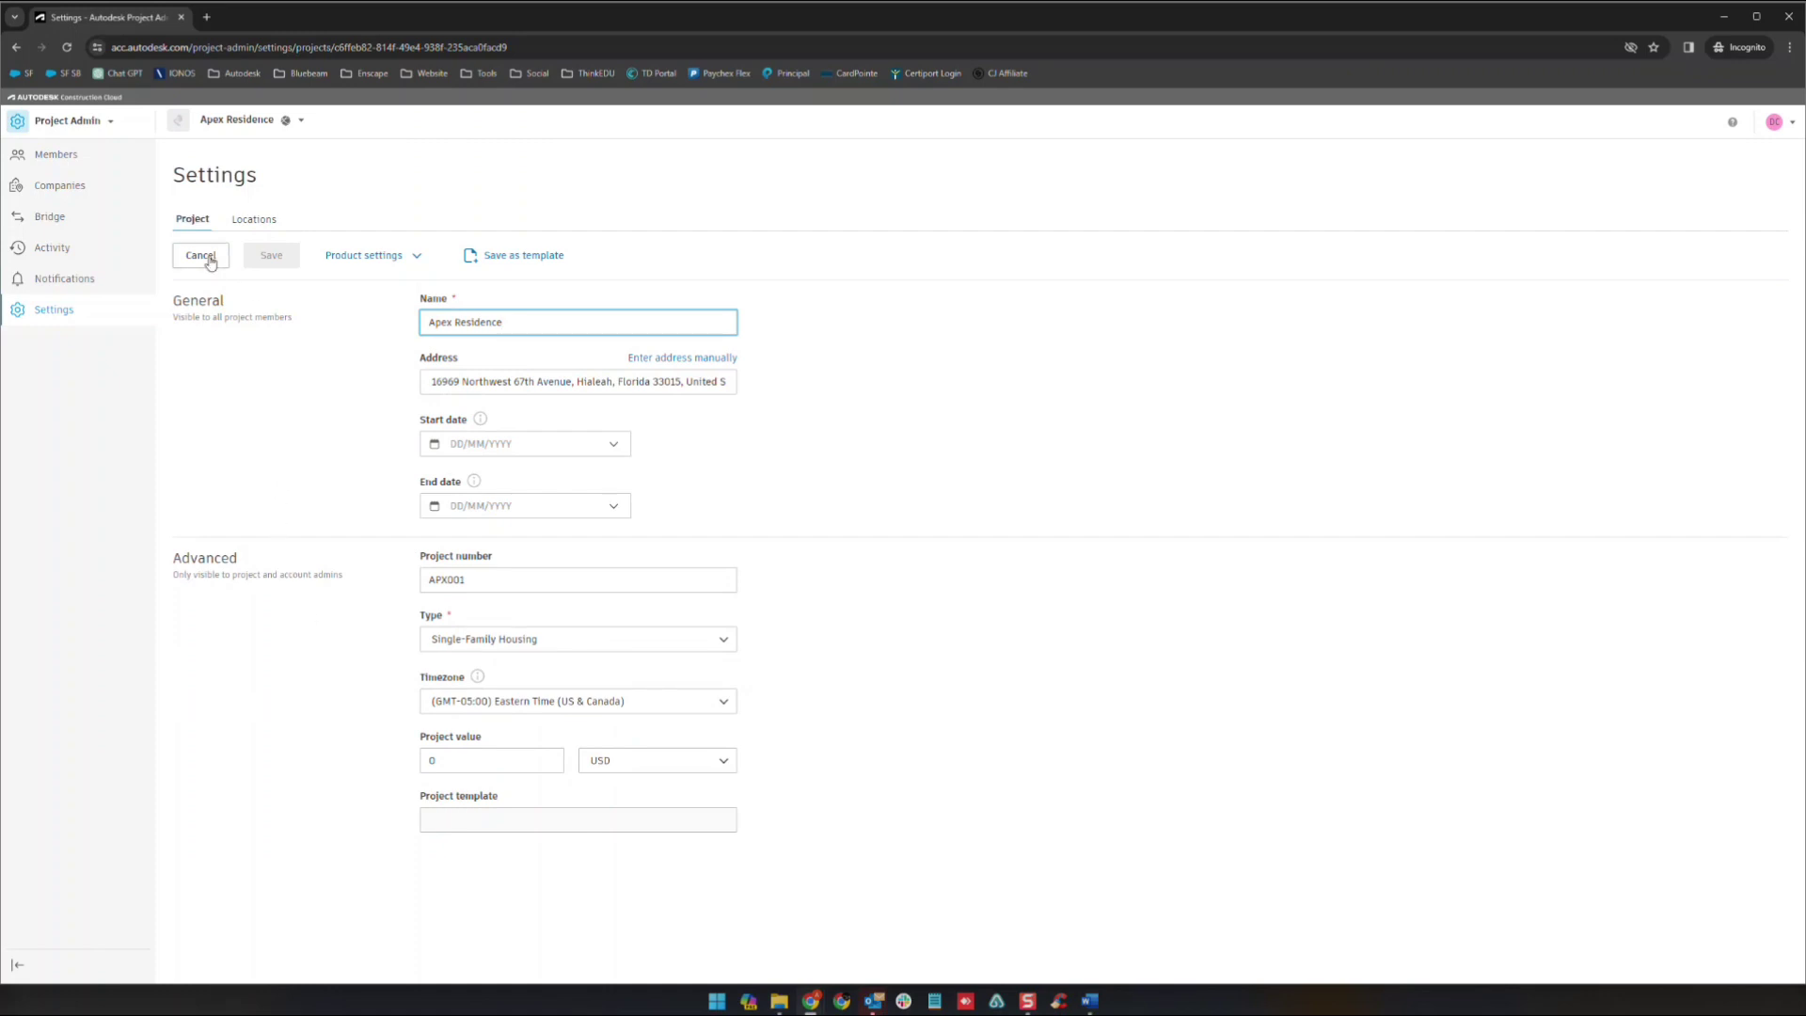
click(415, 257)
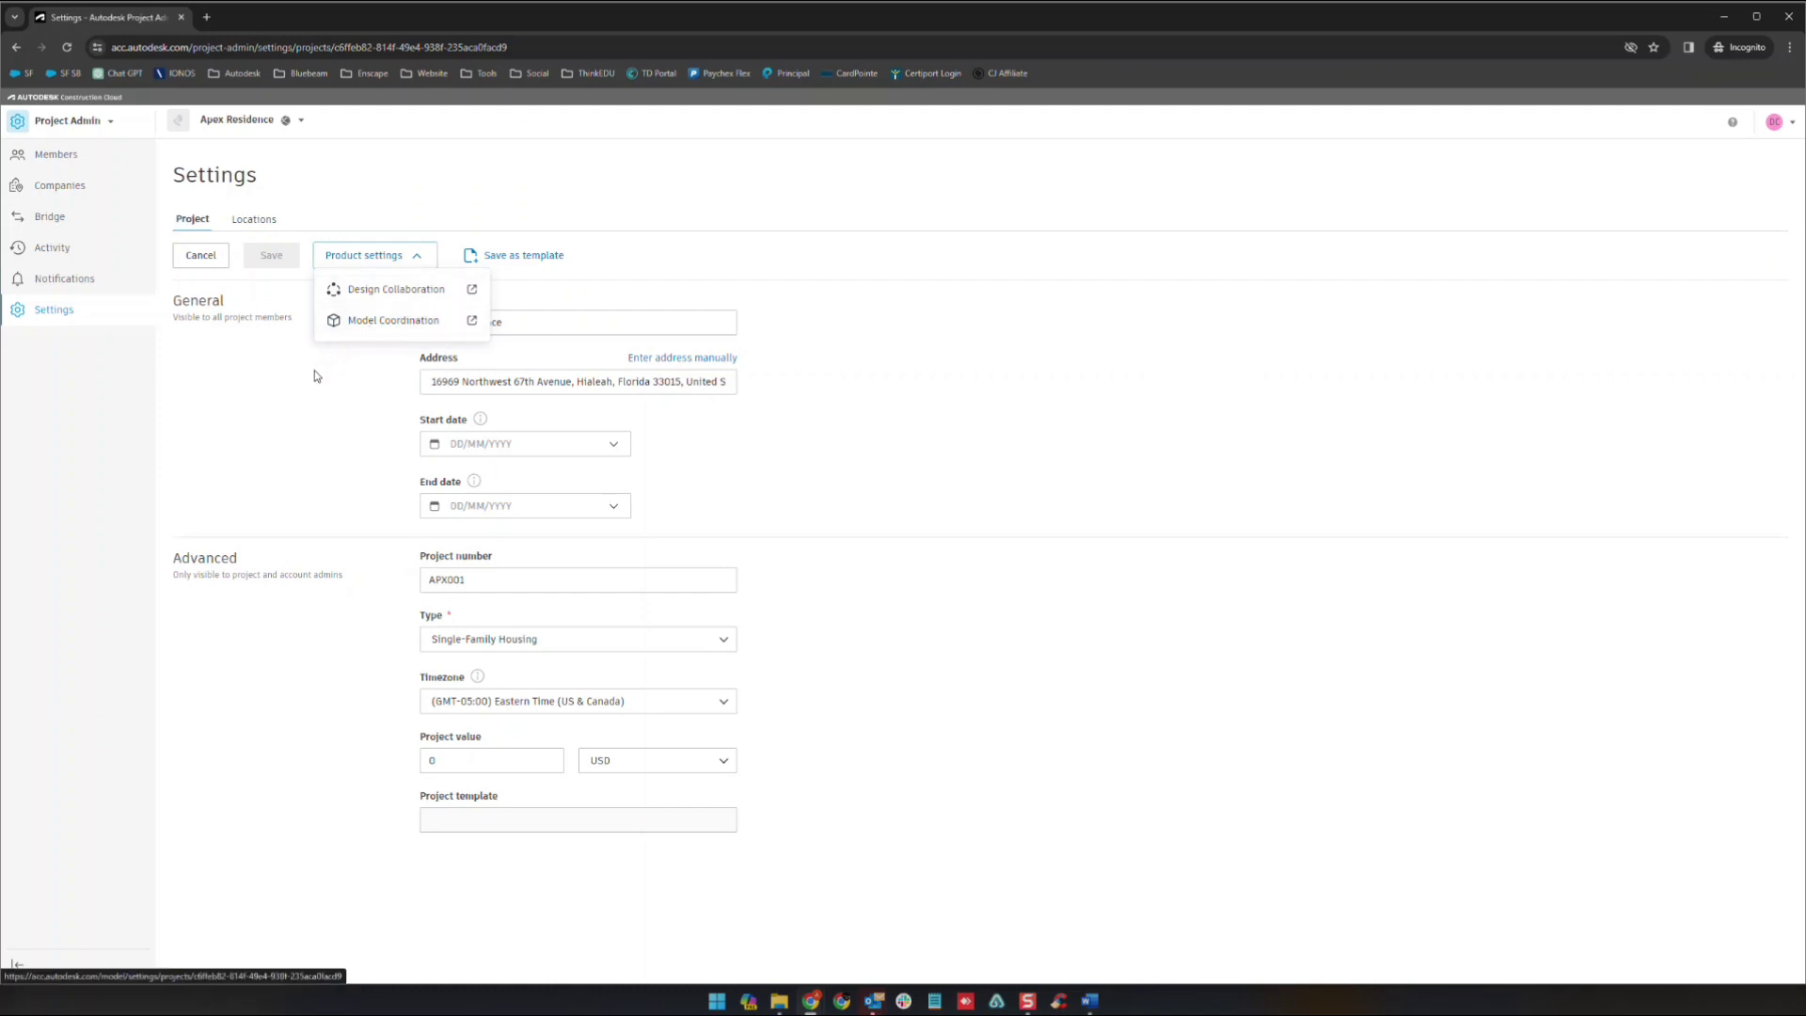
click(278, 378)
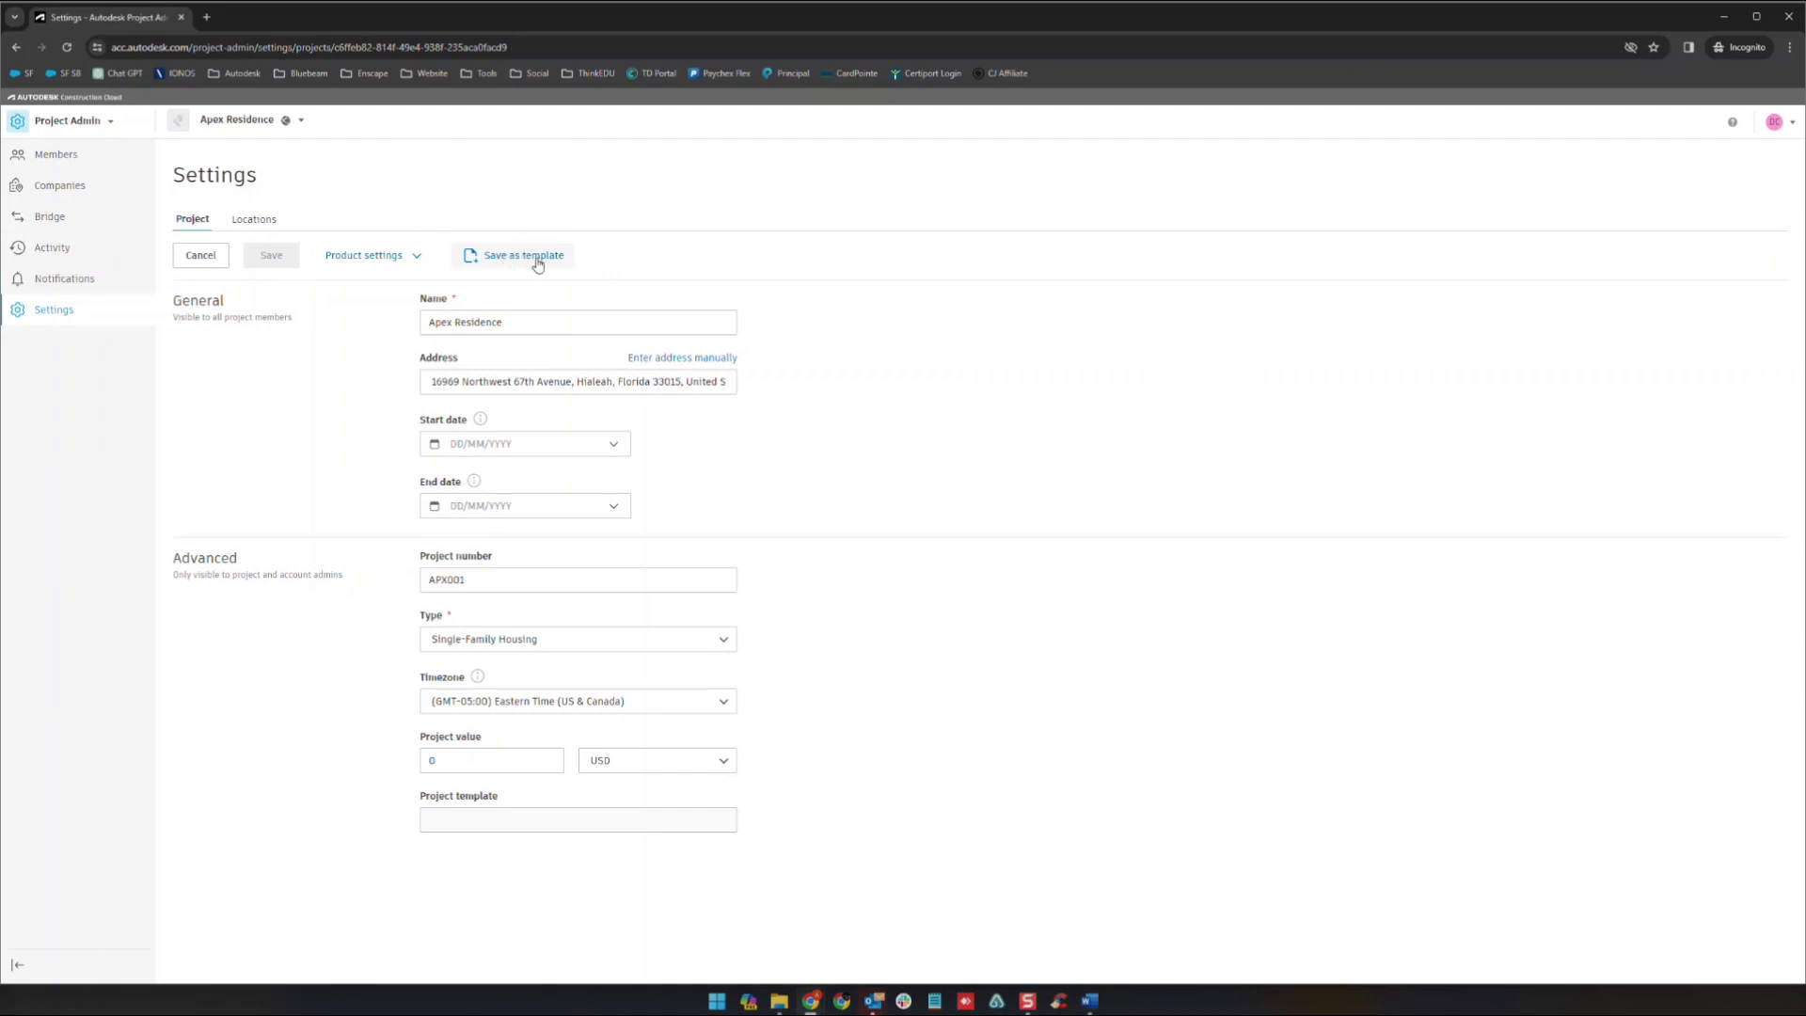
click(210, 262)
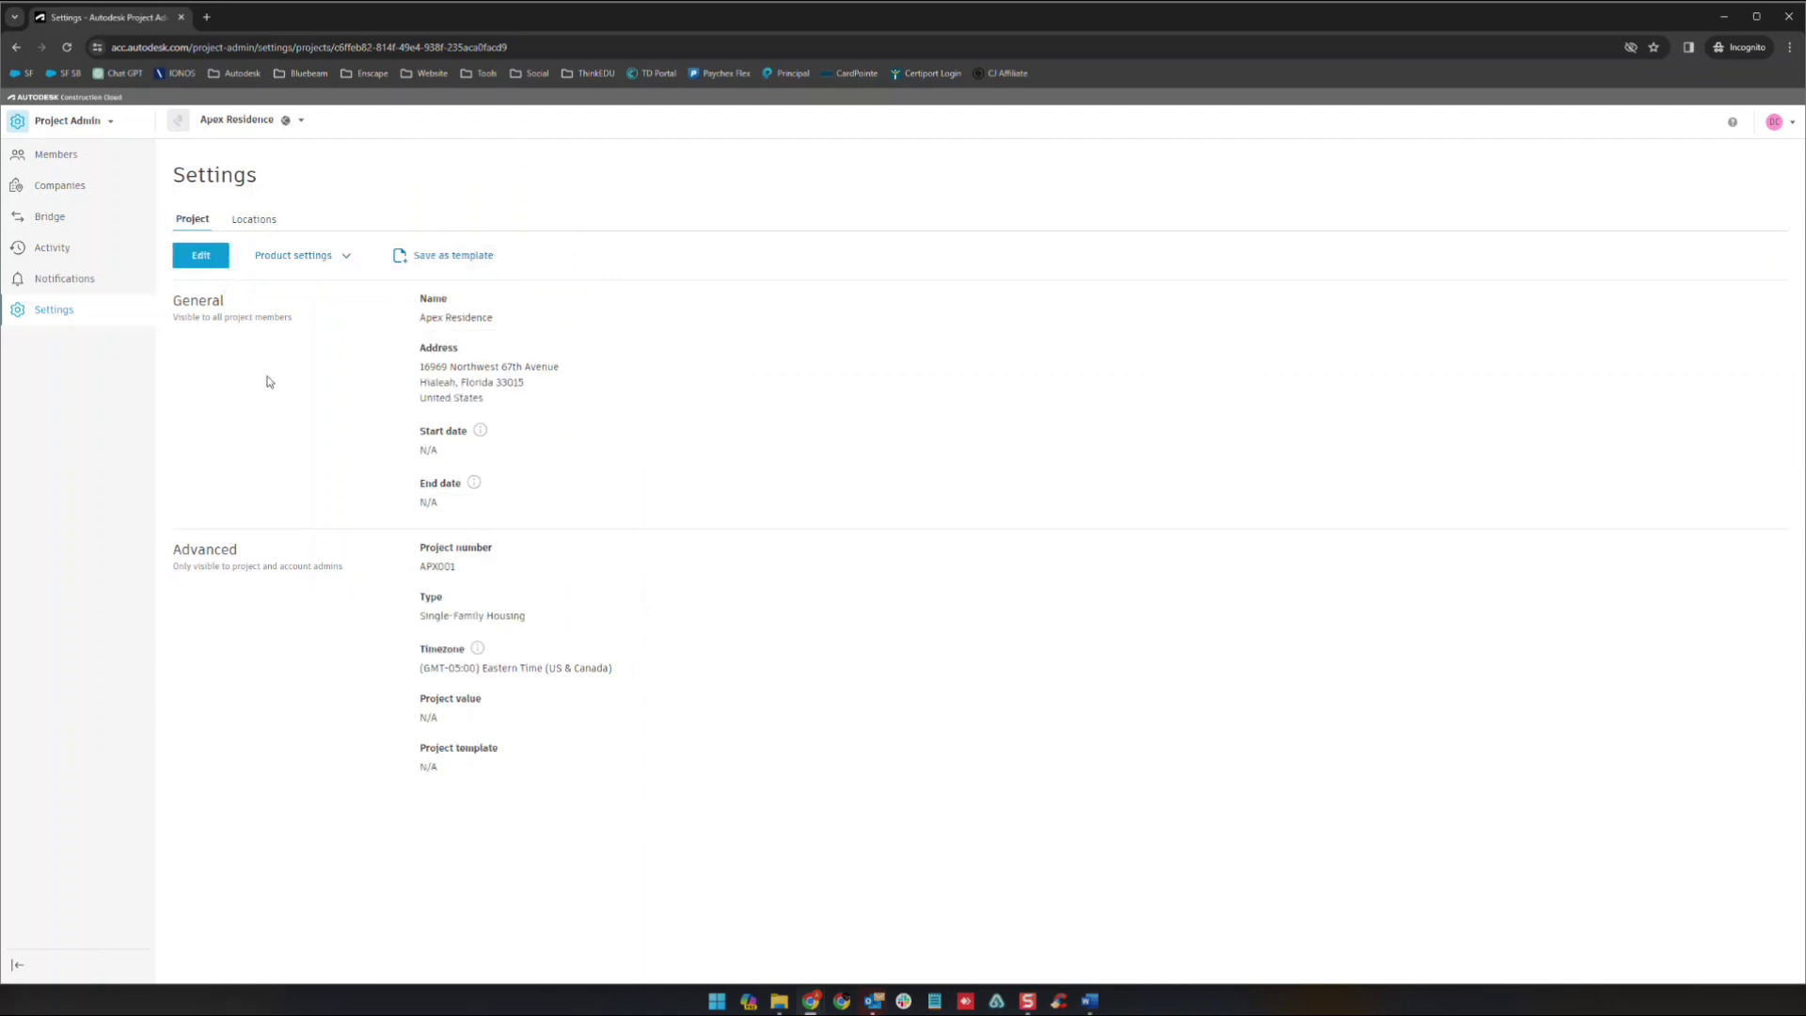
- View Locations (only the top-level Project entry), then return to the three-member Members list
click(254, 220)
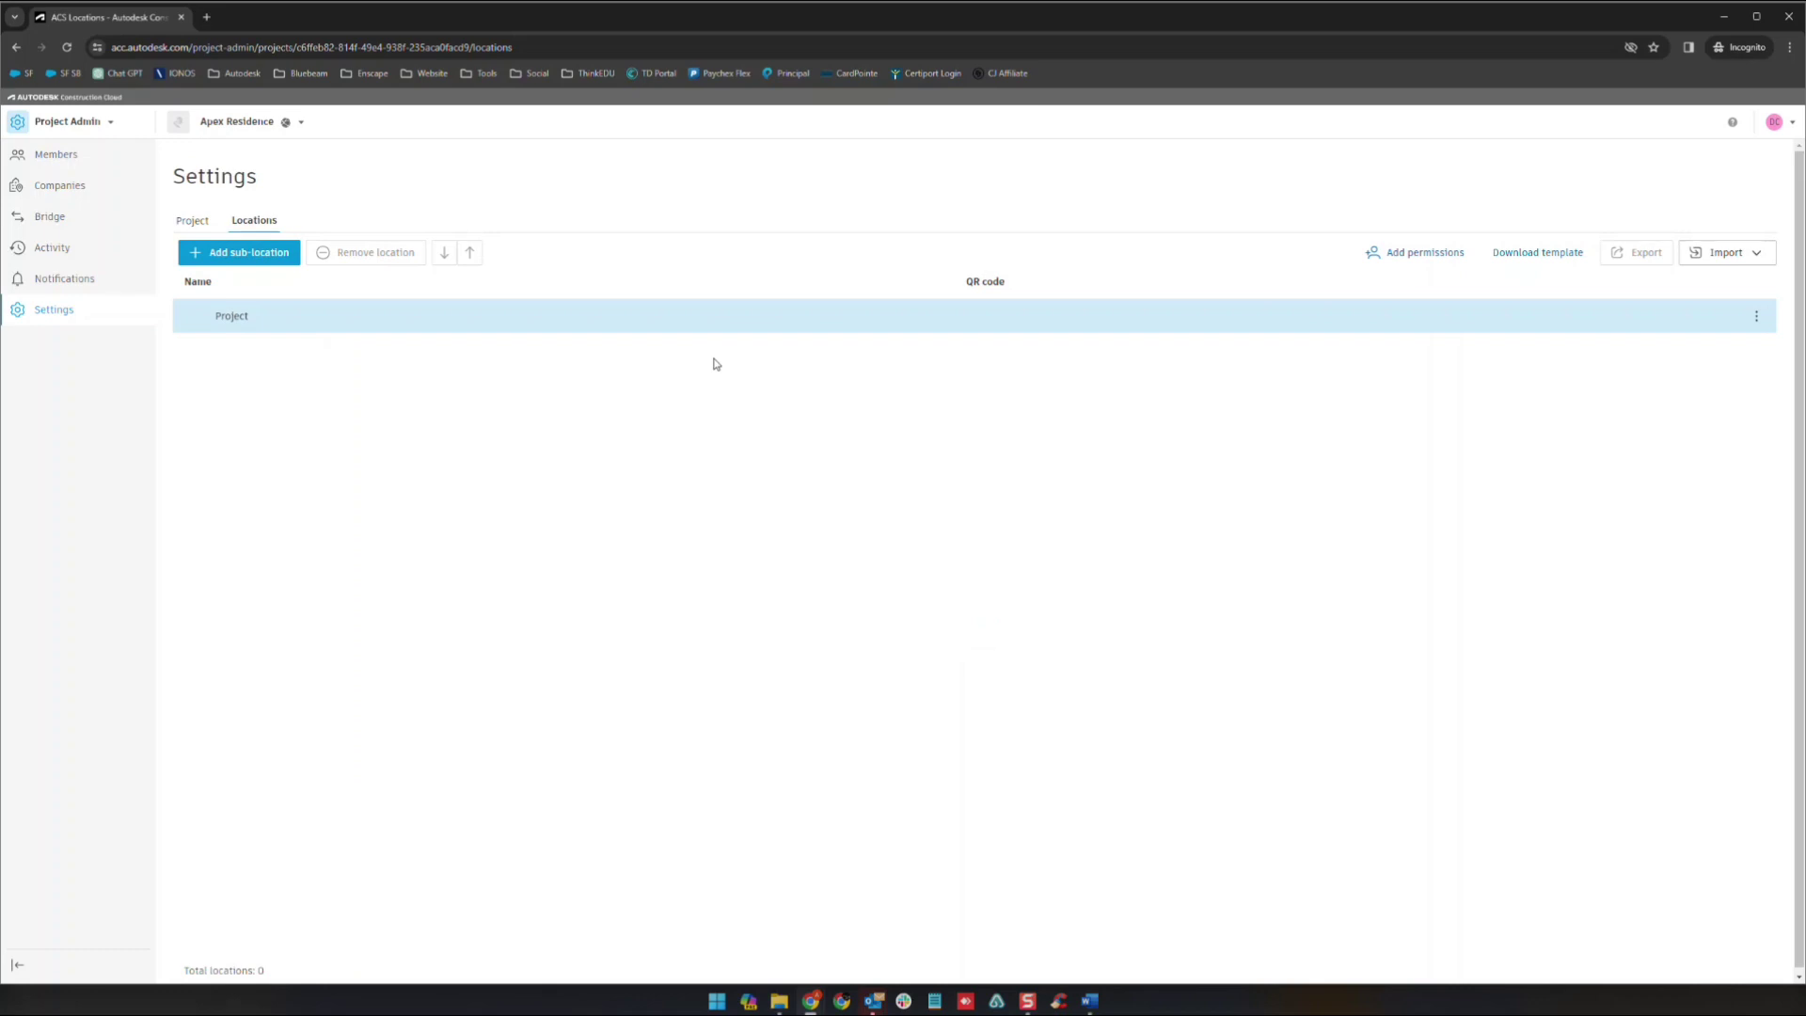
click(75, 162)
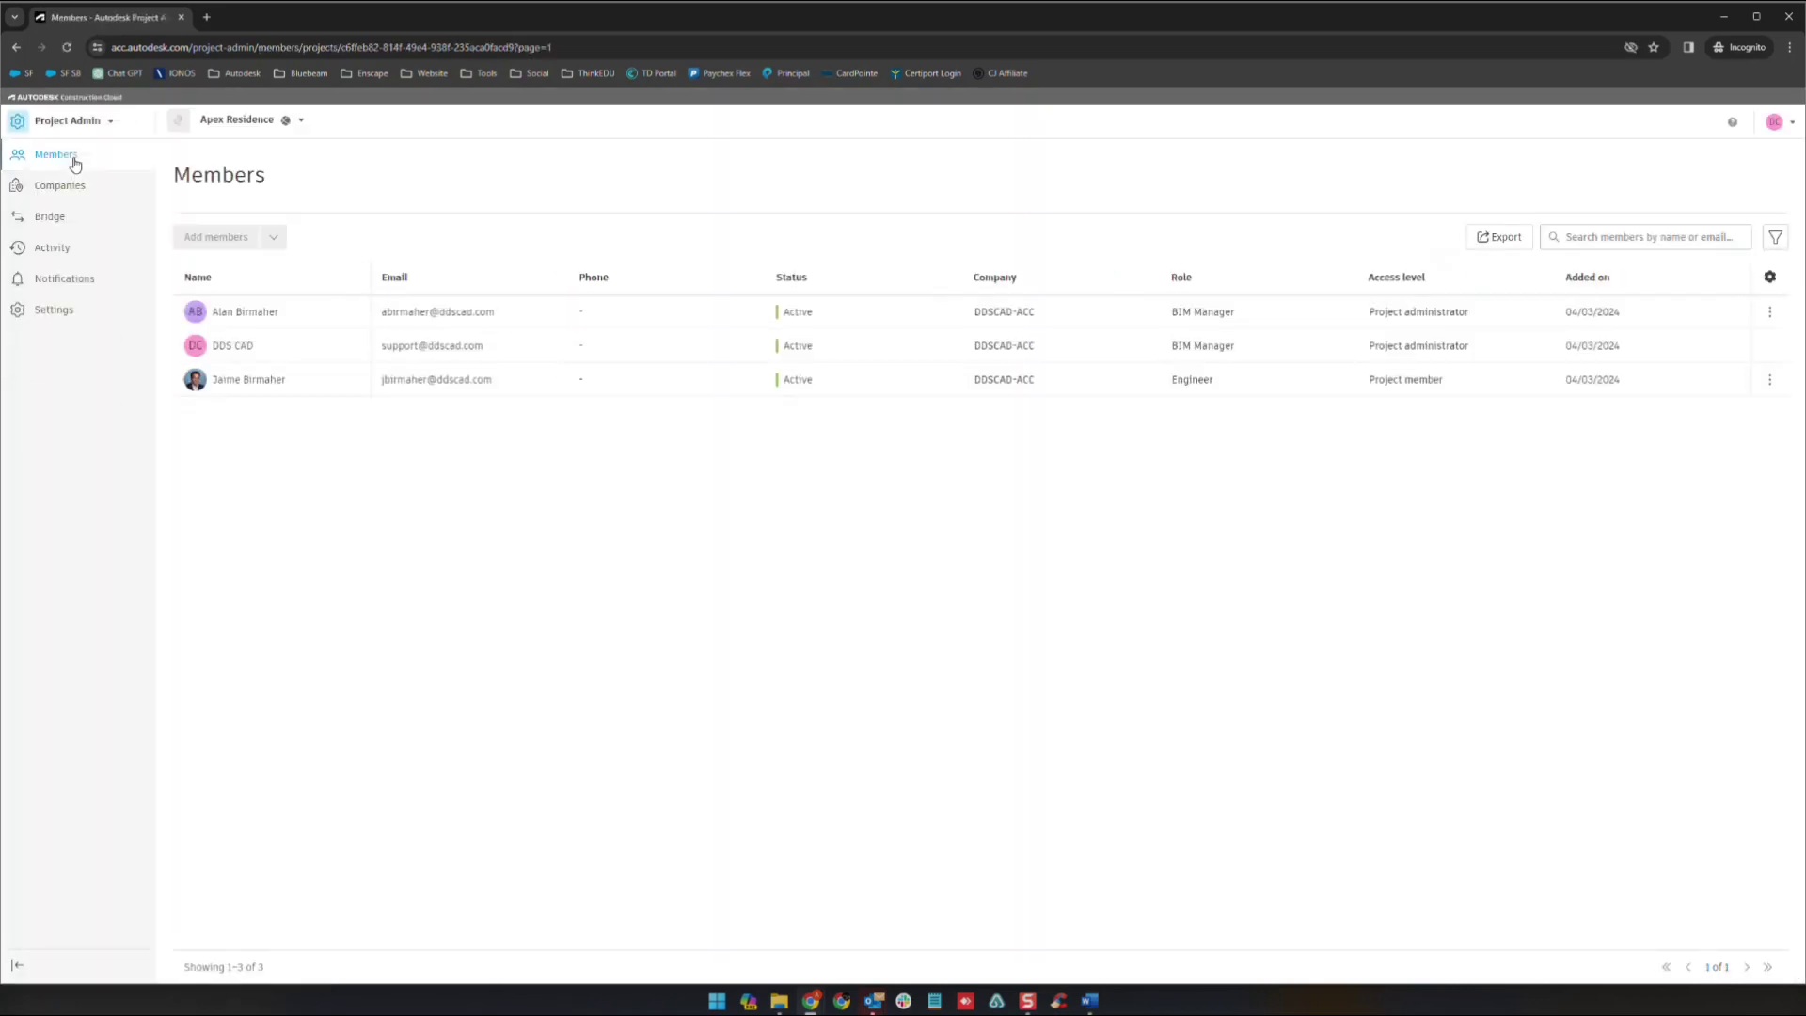